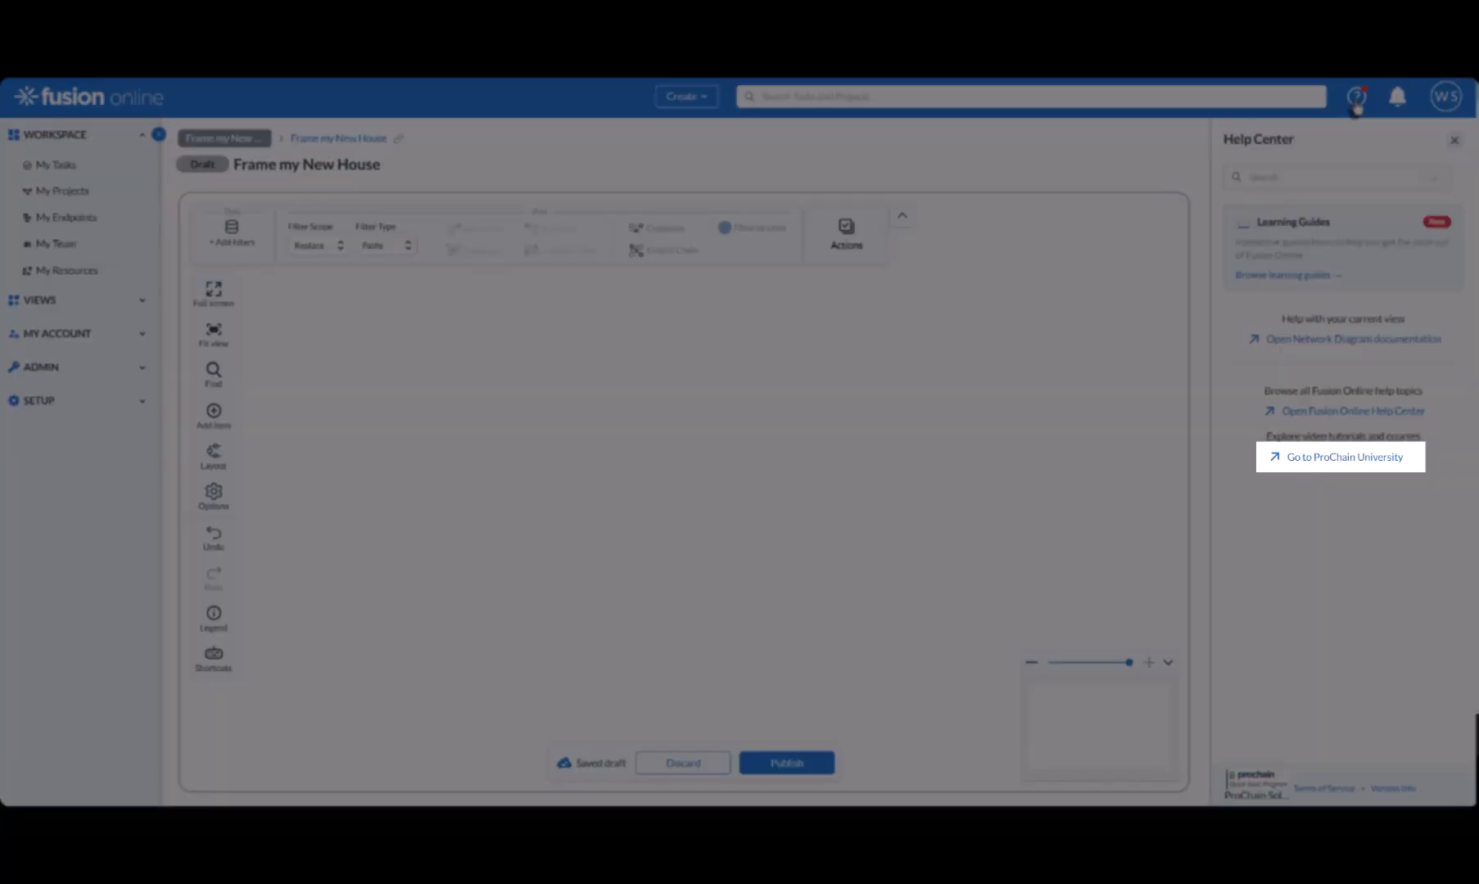
- Close the Help Center, then add a first task to the empty diagram and name it "Build the house foundation"
{"action": "left_click", "coordinate": [1357, 98]}
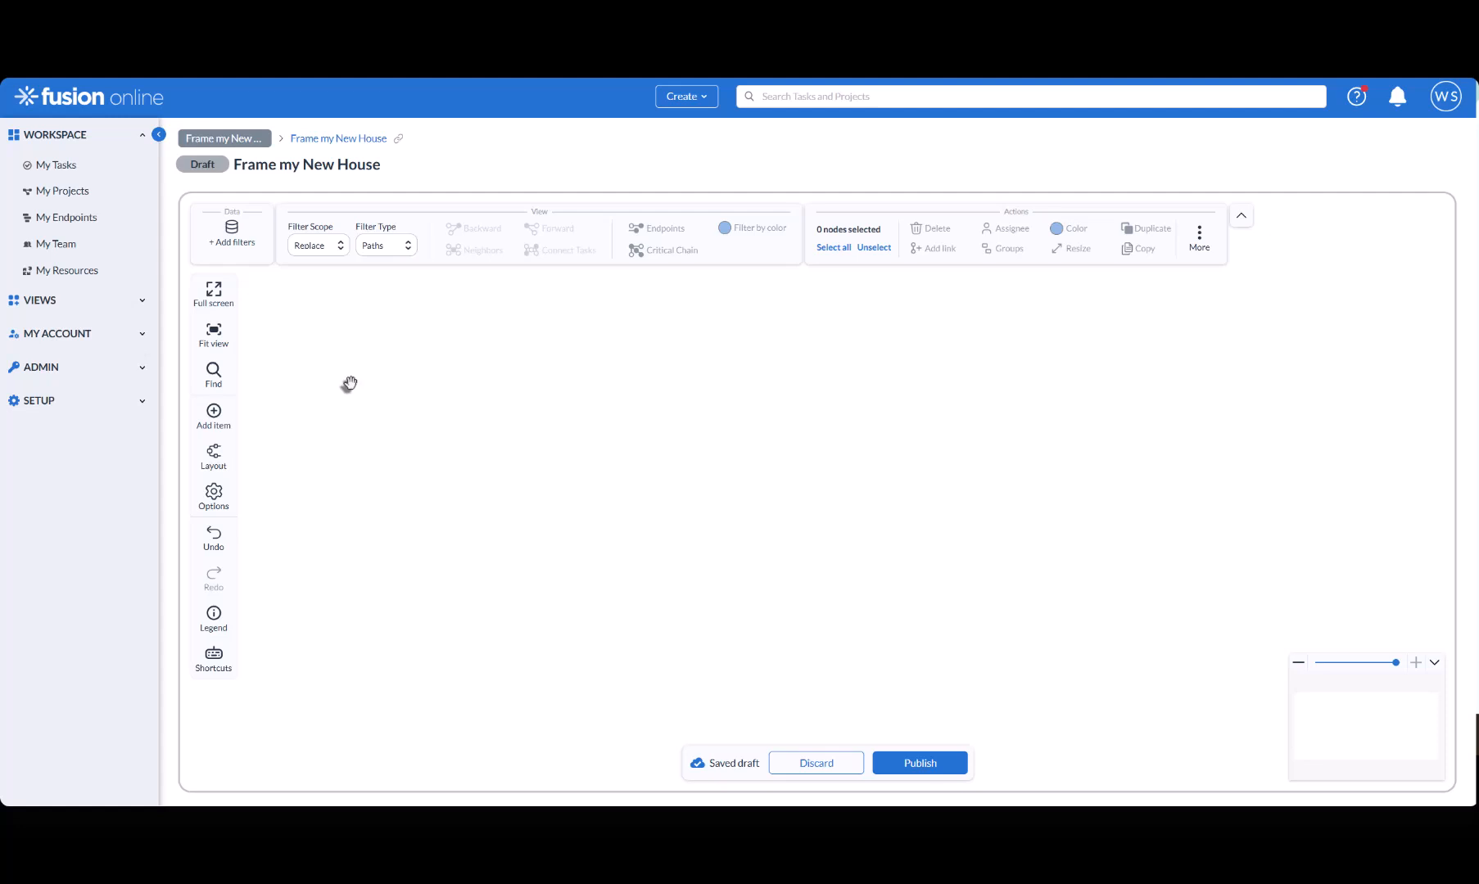
{"action": "double_click", "coordinate": [348, 383]}
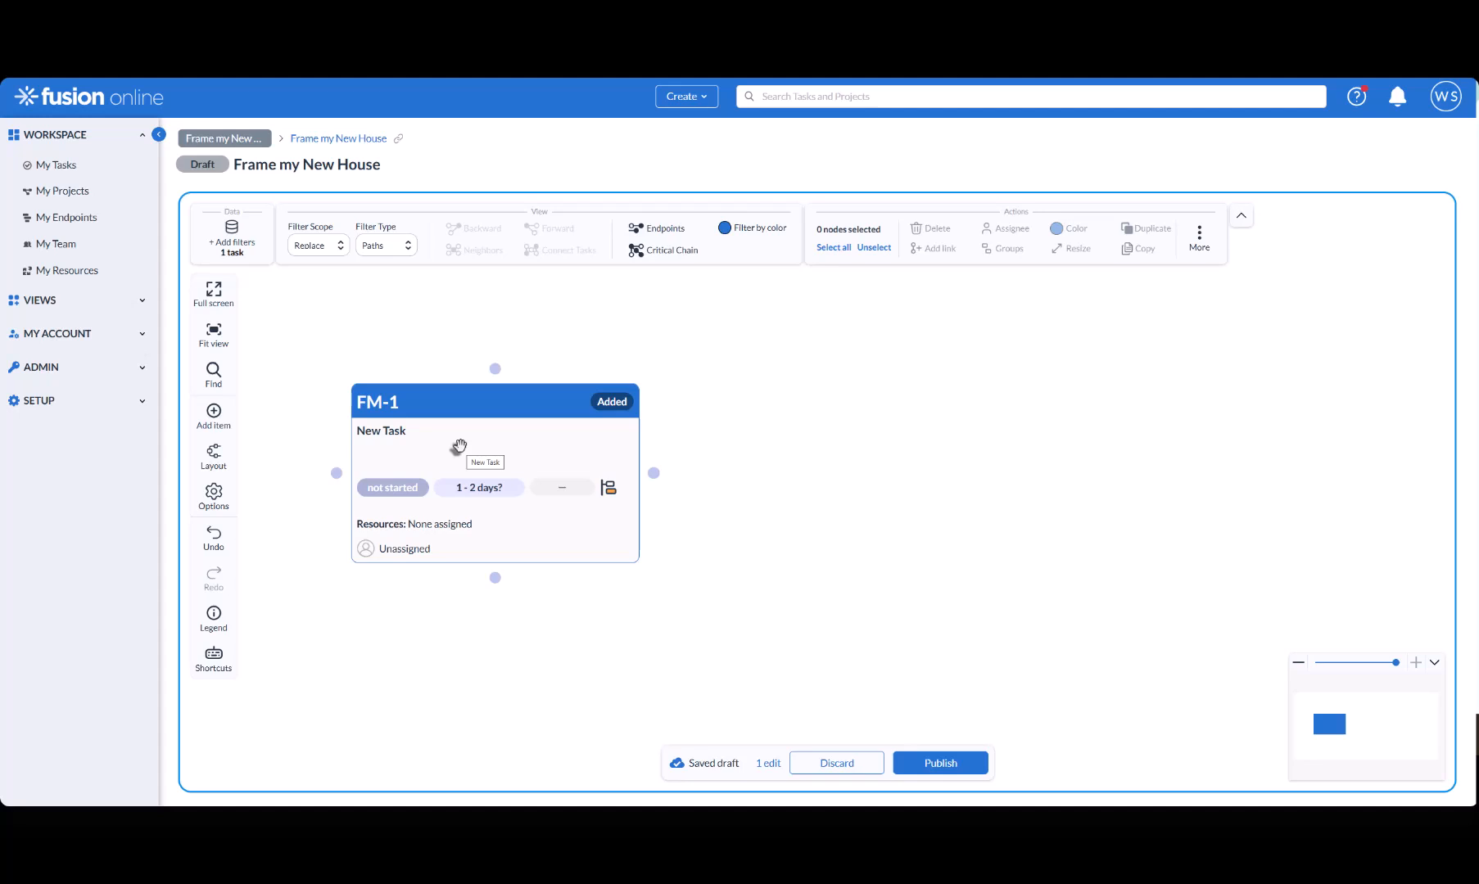
{"action": "left_click", "coordinate": [457, 446]}
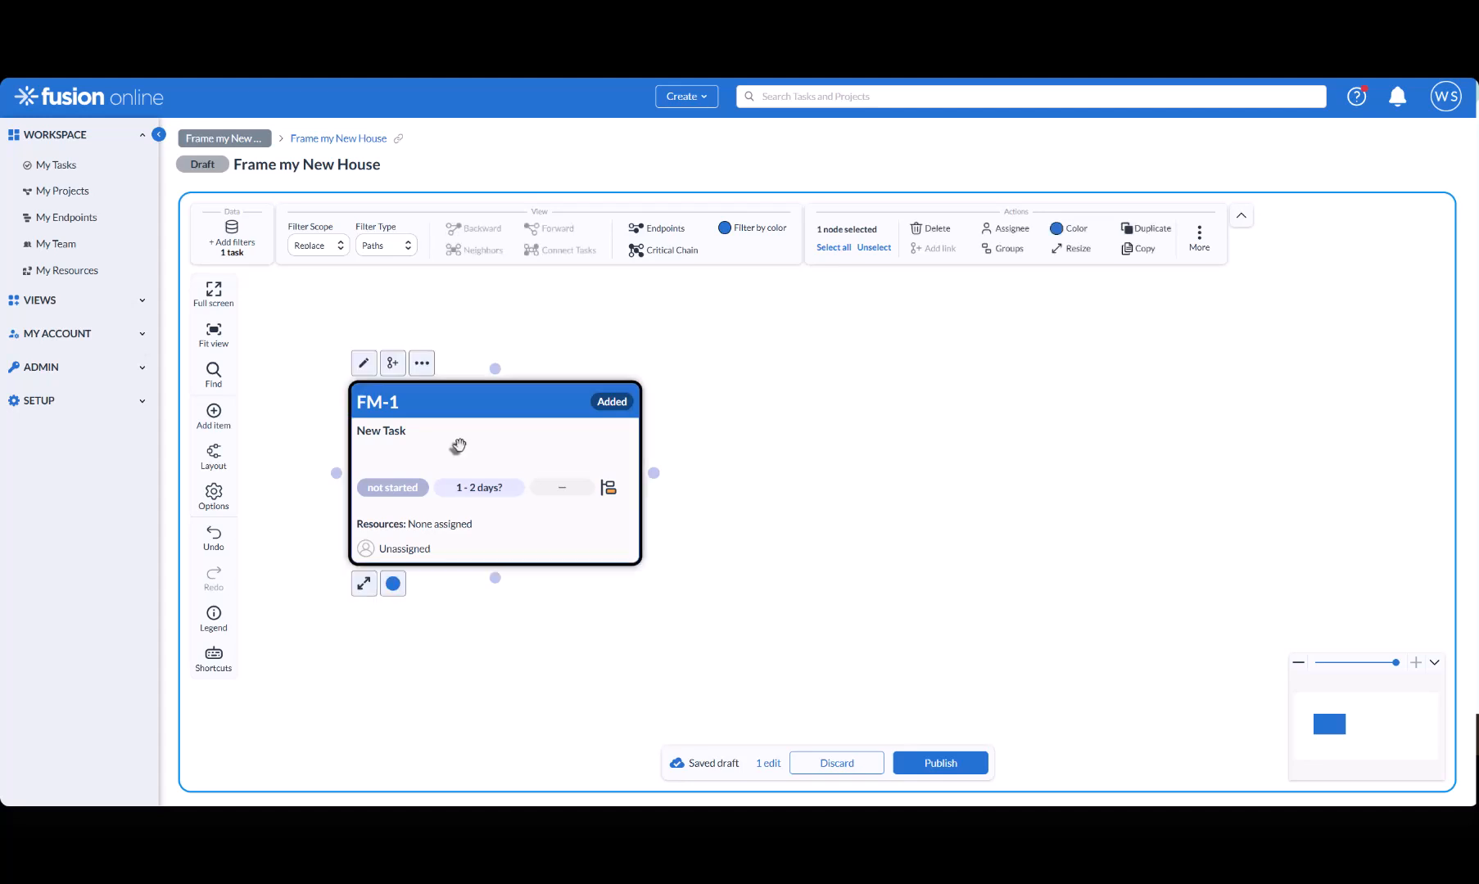
{"action": "left_click", "coordinate": [364, 373]}
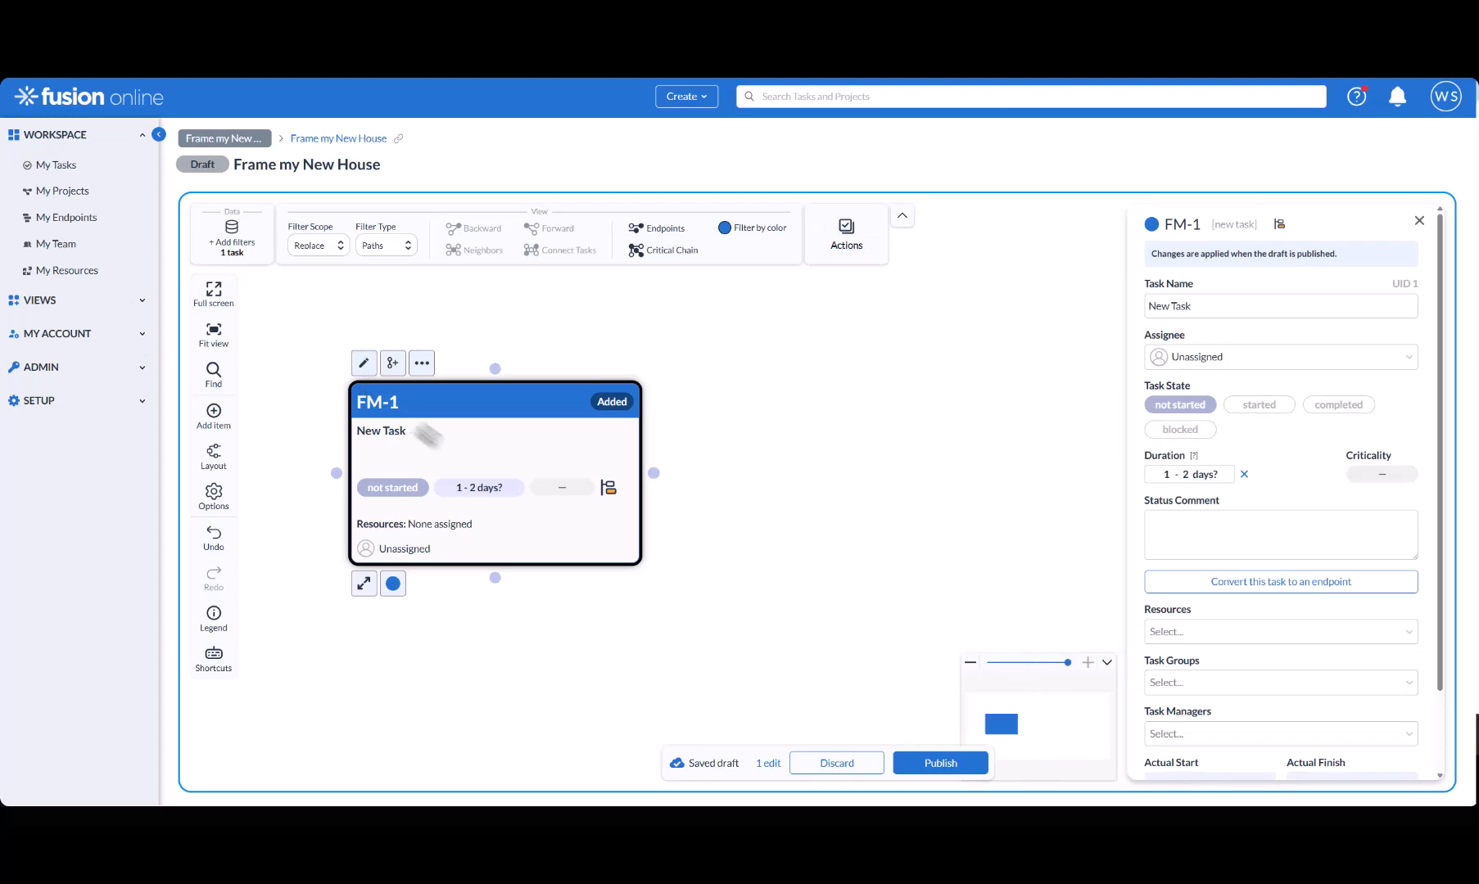
{"action": "left_click_drag", "start_coordinate": [1202, 303], "coordinate": [1140, 328]}
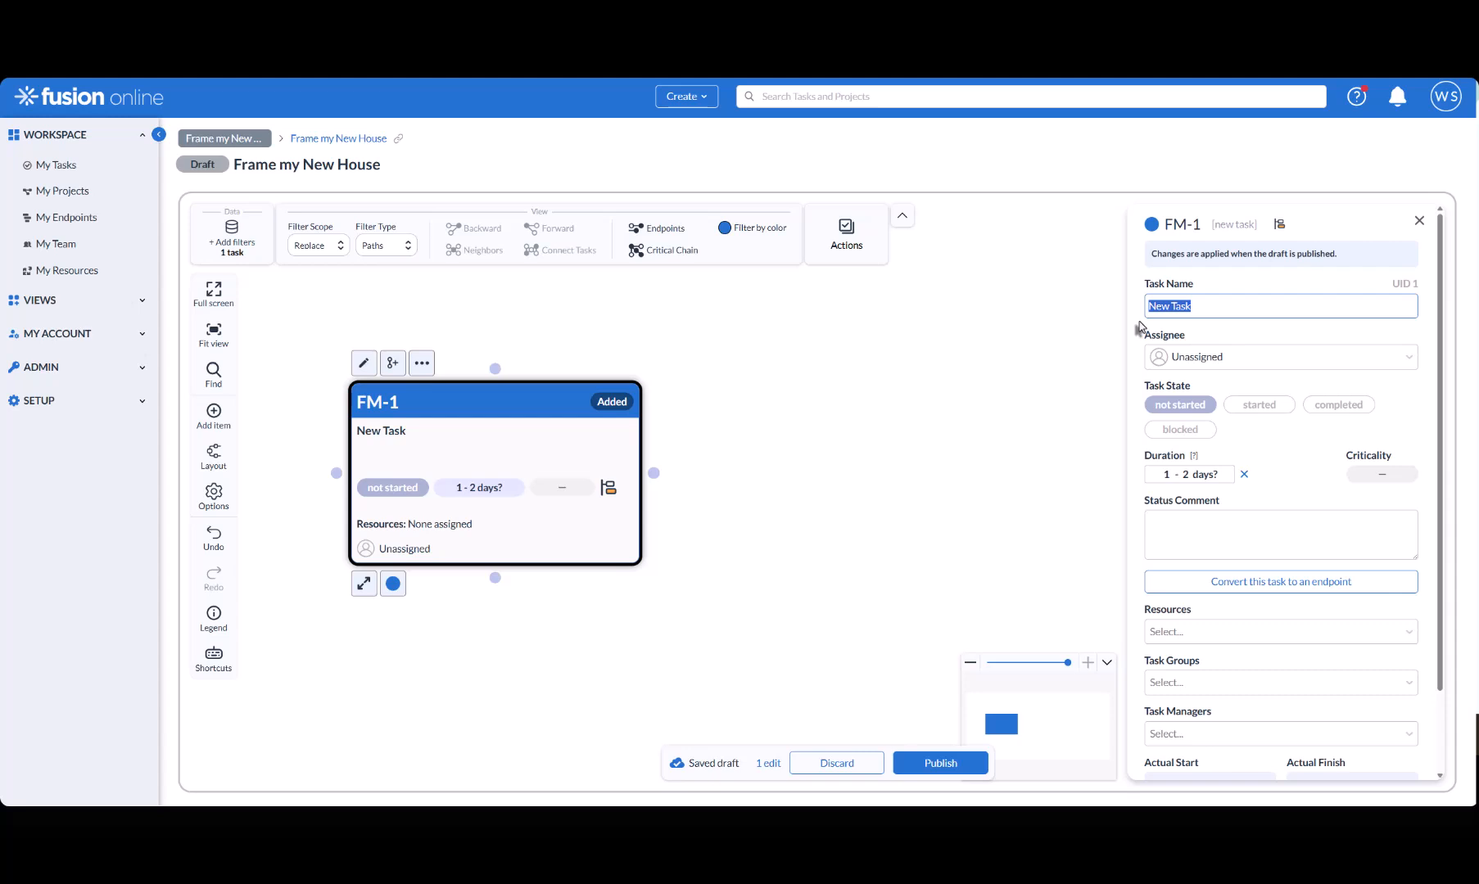
{"action": "type", "text": "Build the house foundation"}
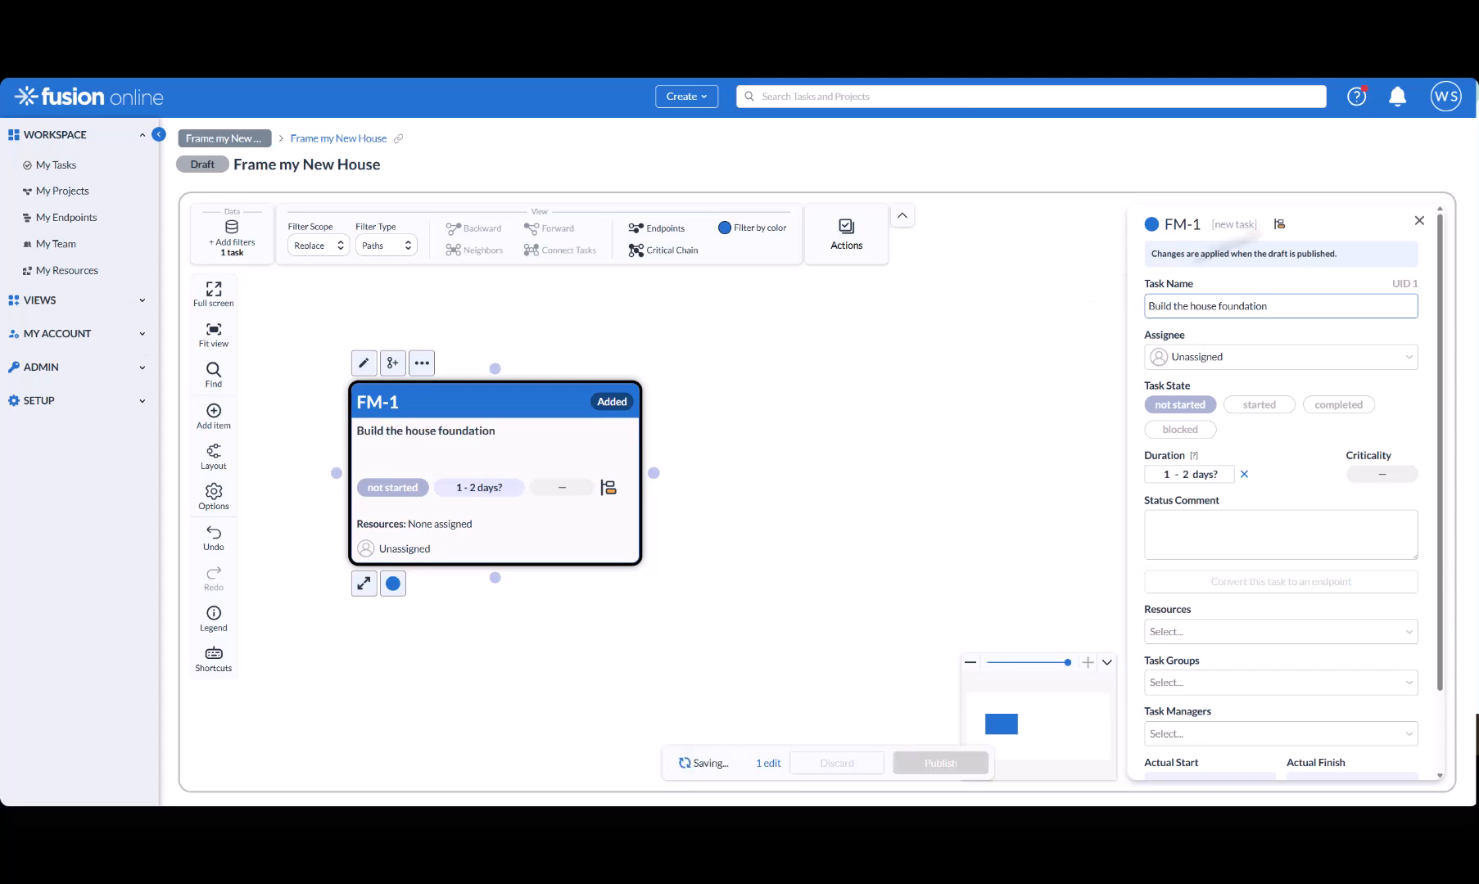
{"action": "left_click", "coordinate": [1420, 222]}
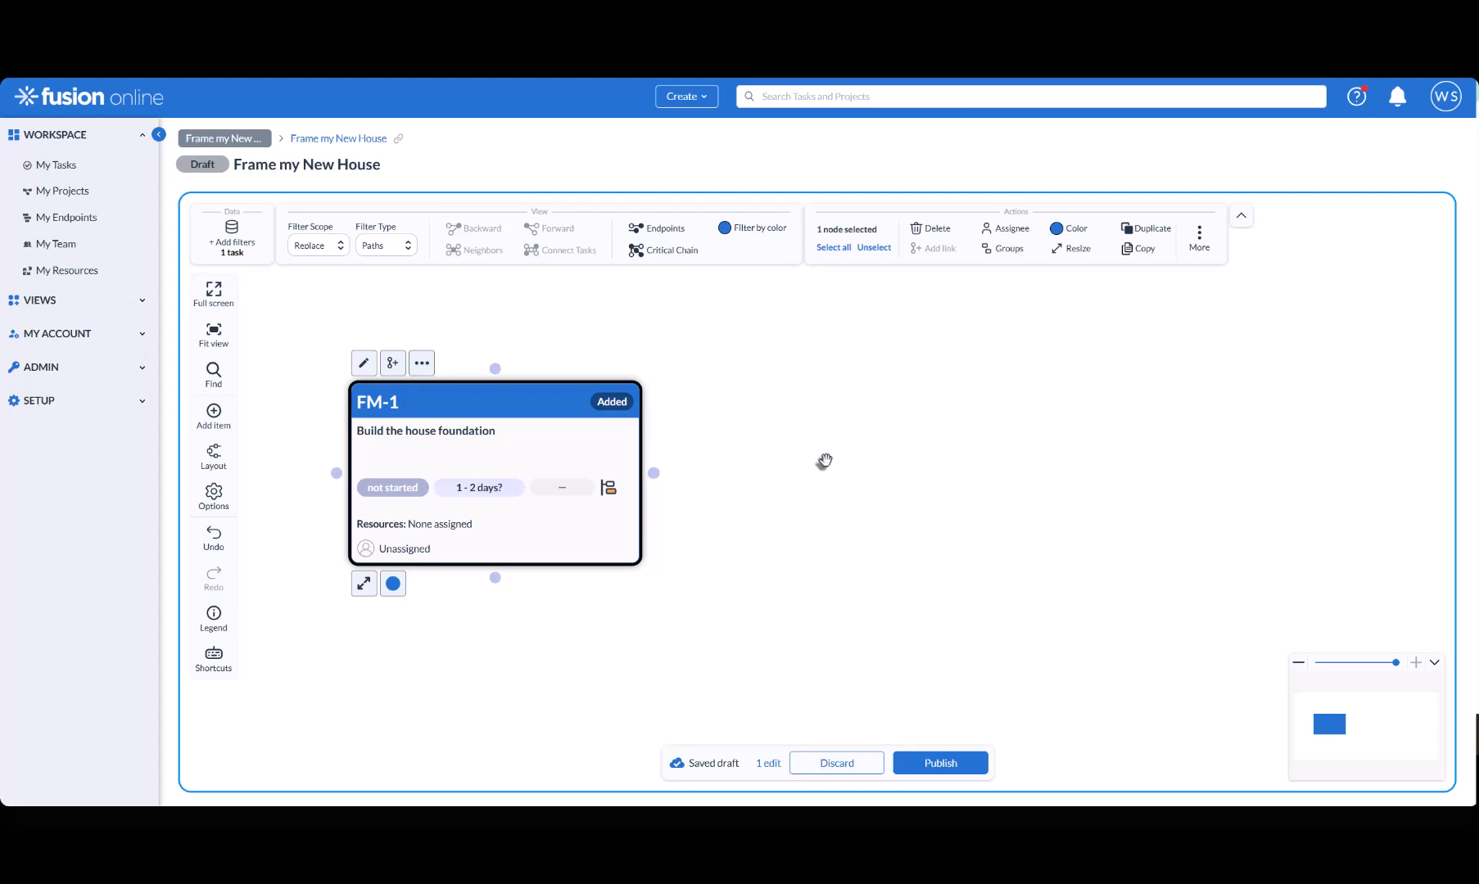
- Add a second task to the right of the foundation task, name it "Frame the house", and roughly align the two
{"action": "double_click", "coordinate": [735, 368]}
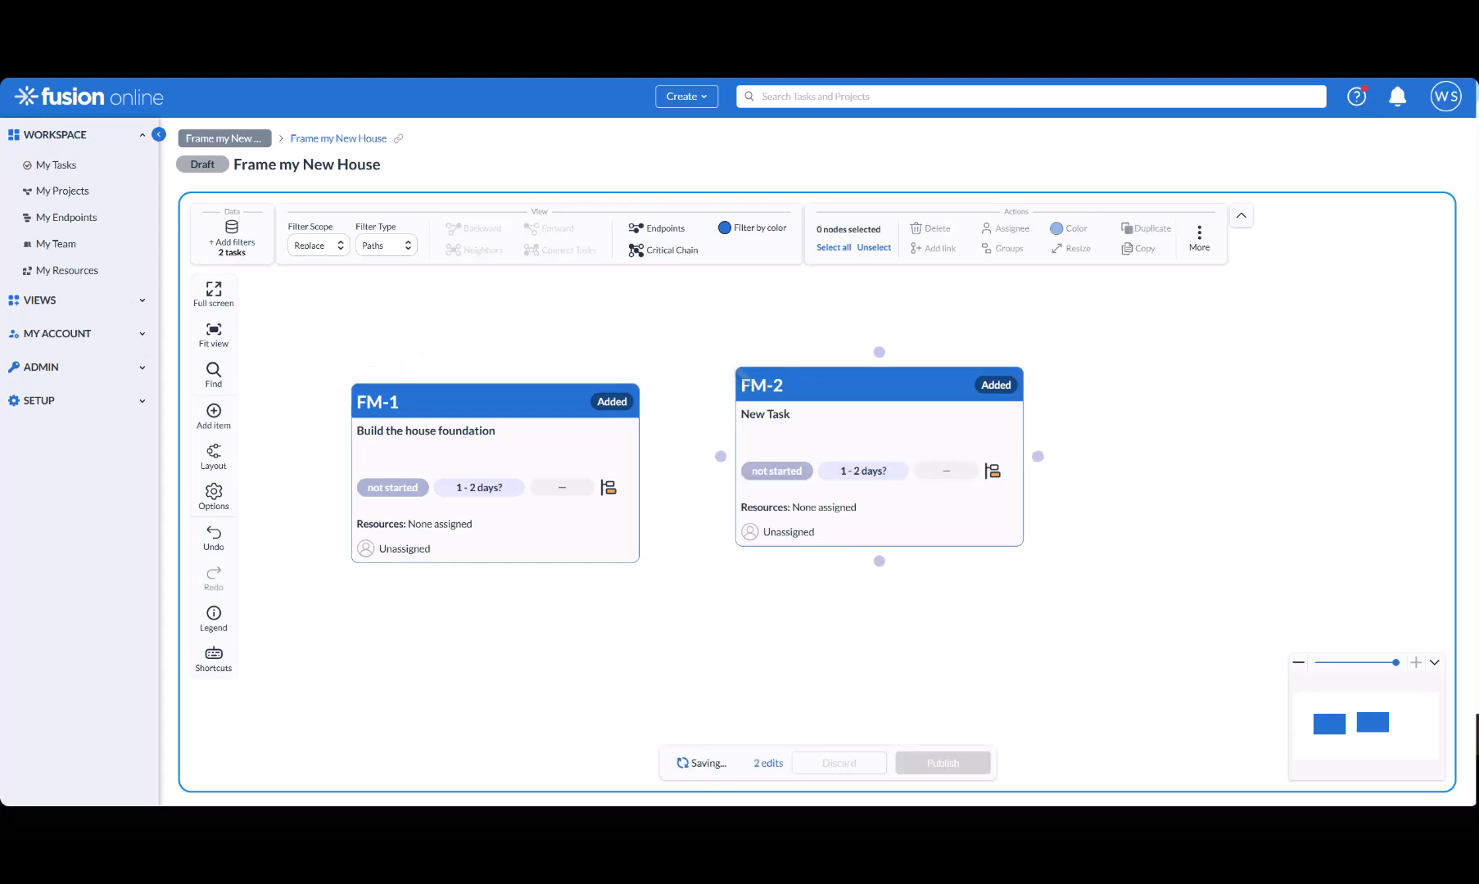
{"action": "left_click", "coordinate": [805, 426]}
{"action": "left_click", "coordinate": [748, 347]}
{"action": "left_click", "coordinate": [1218, 305]}
{"action": "type", "text": "Frame the house"}
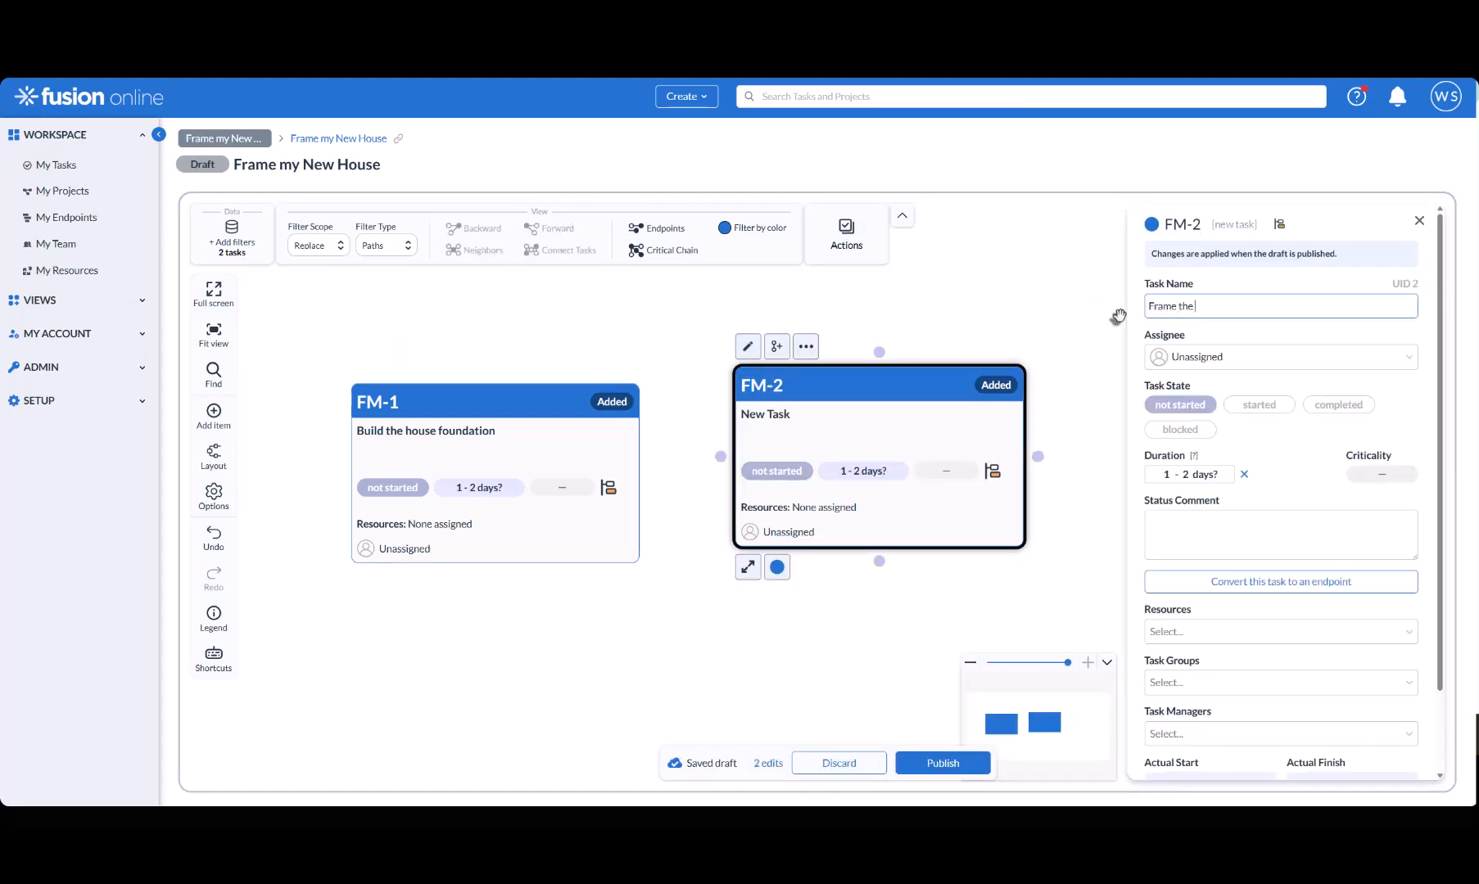
{"action": "left_click", "coordinate": [1418, 222]}
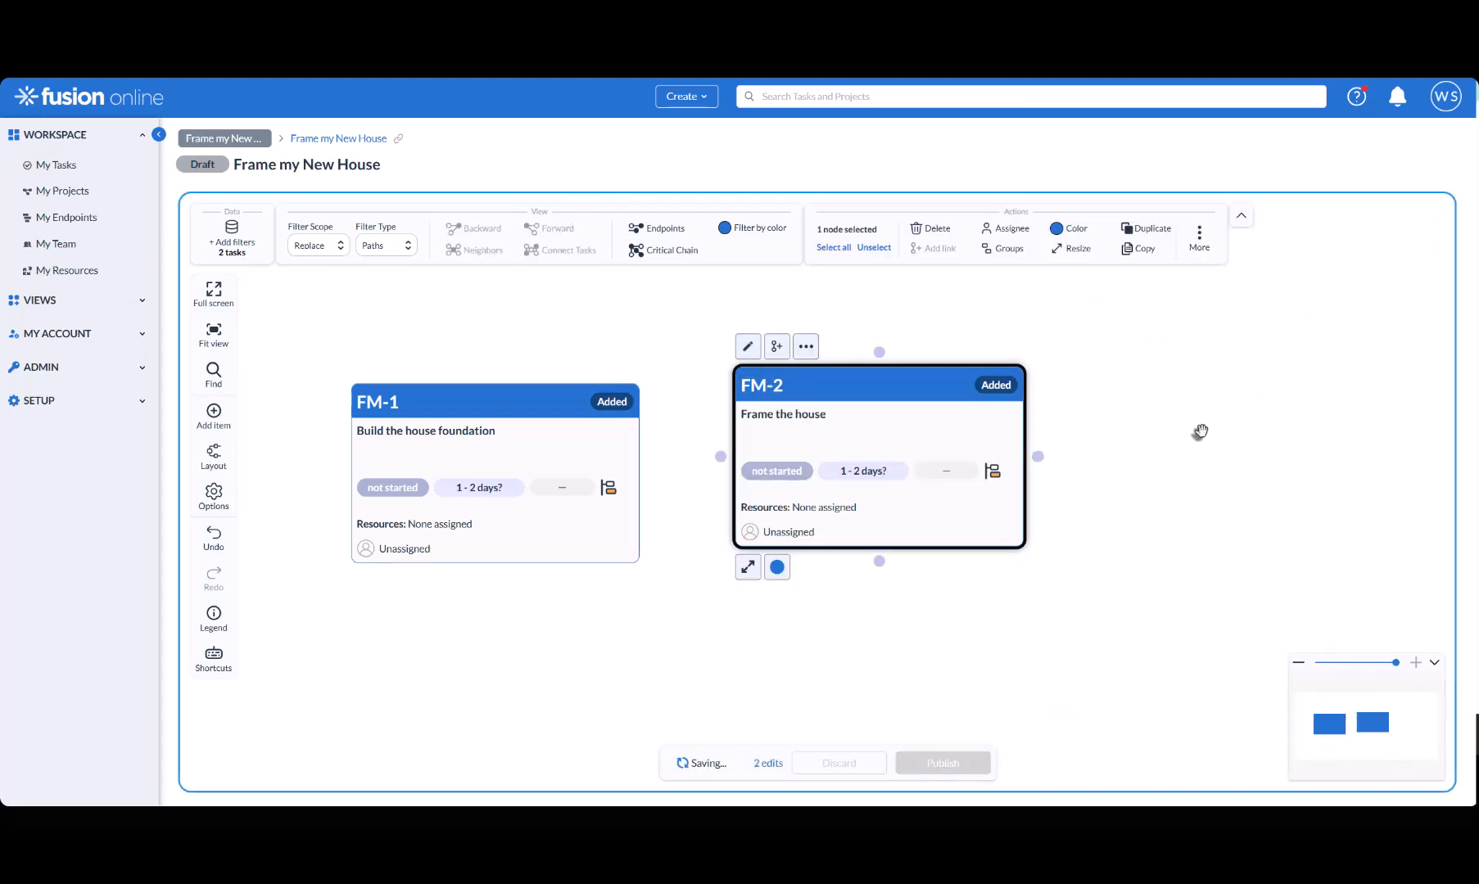
{"action": "left_click_drag", "start_coordinate": [887, 415], "coordinate": [876, 424]}
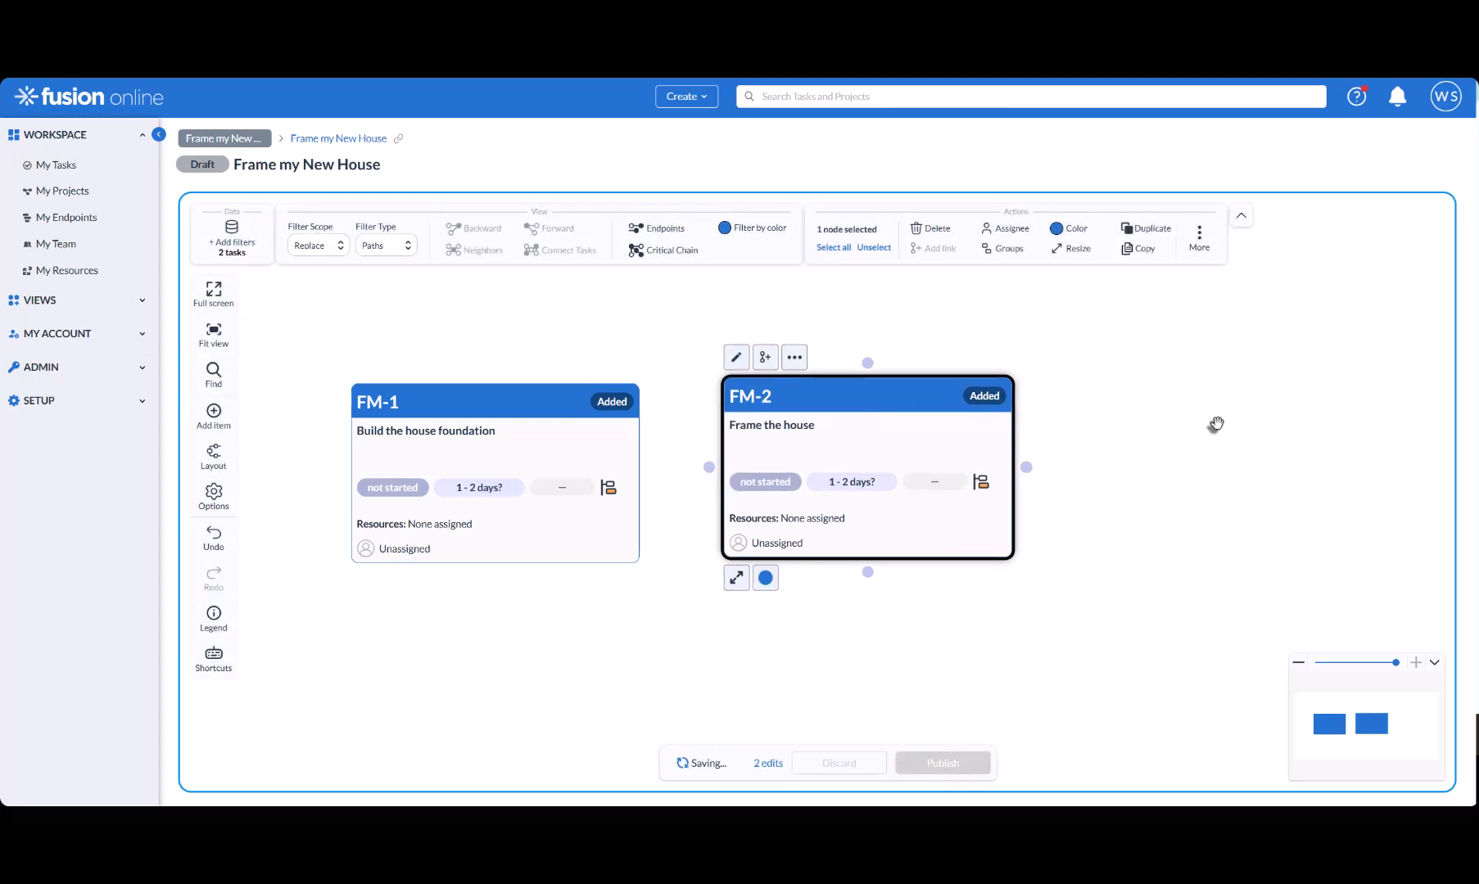
- Add a third task to the right of "Frame the house" and convert it to an endpoint
{"action": "double_click", "coordinate": [1164, 393]}
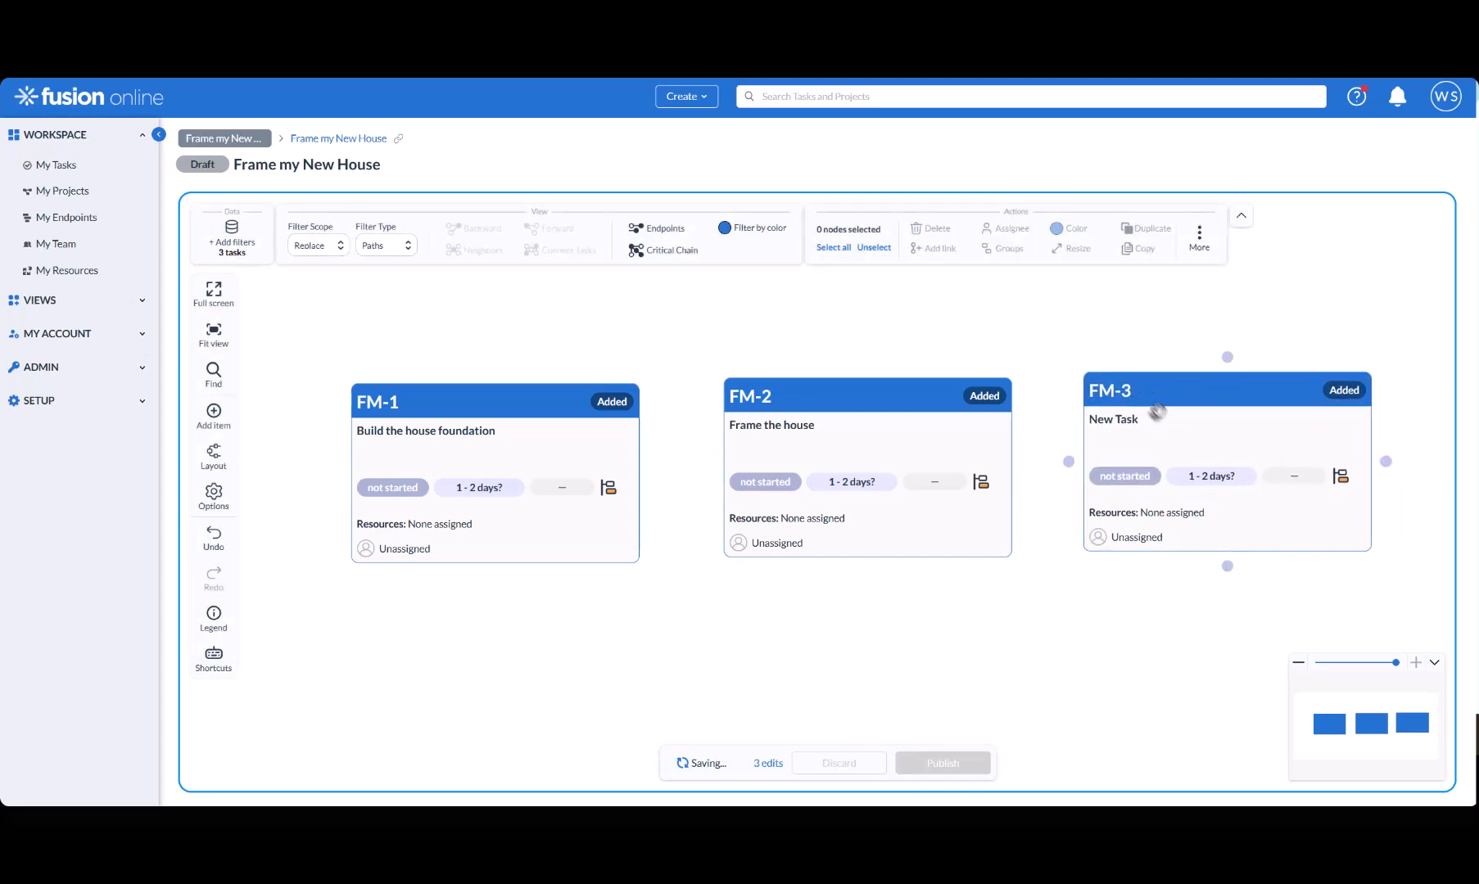
{"action": "left_click", "coordinate": [1167, 426]}
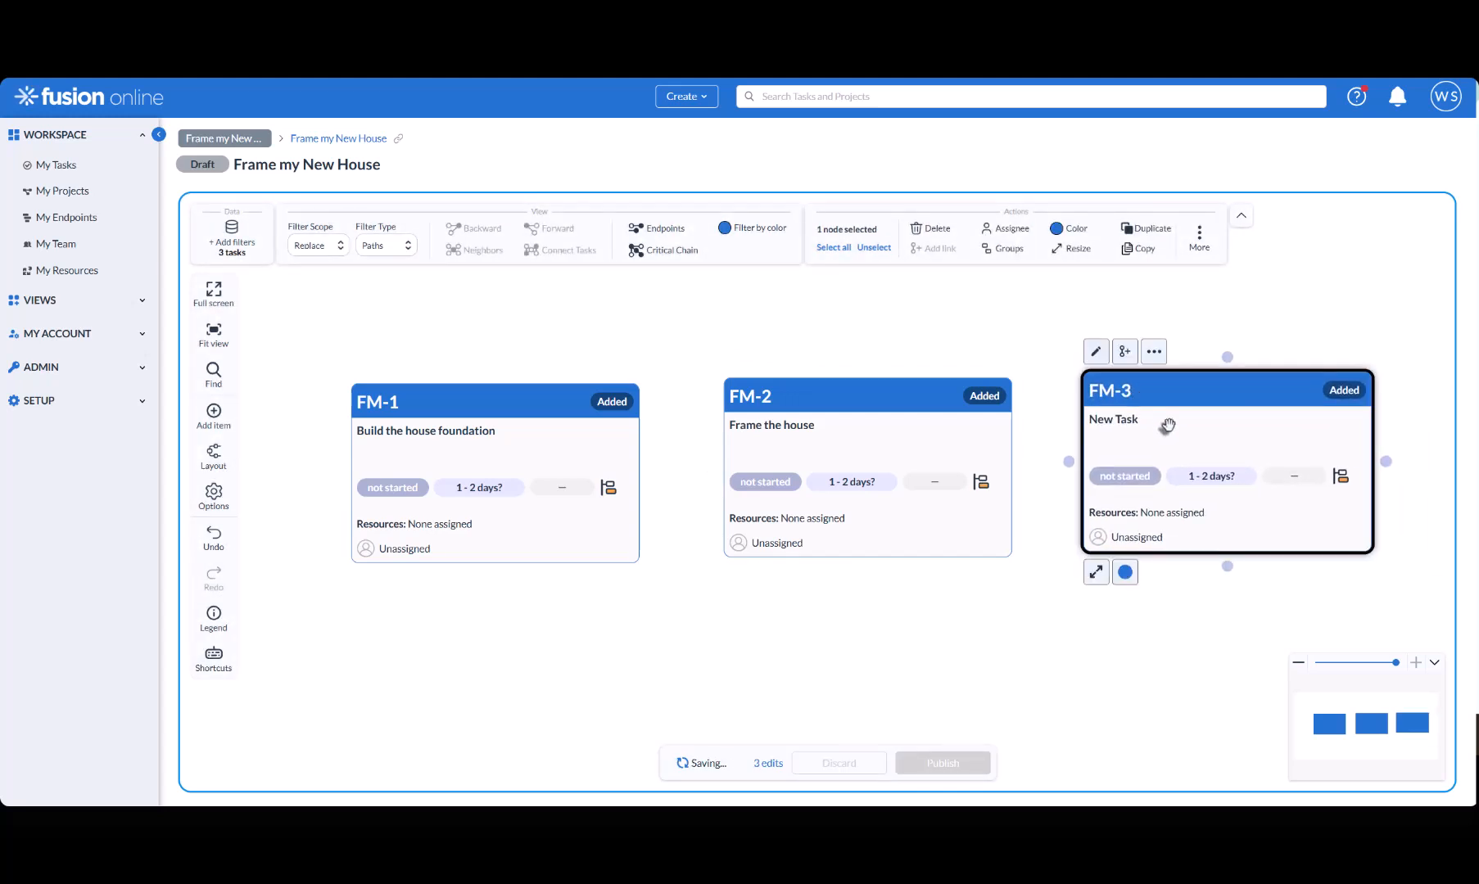
{"action": "left_click", "coordinate": [1153, 352]}
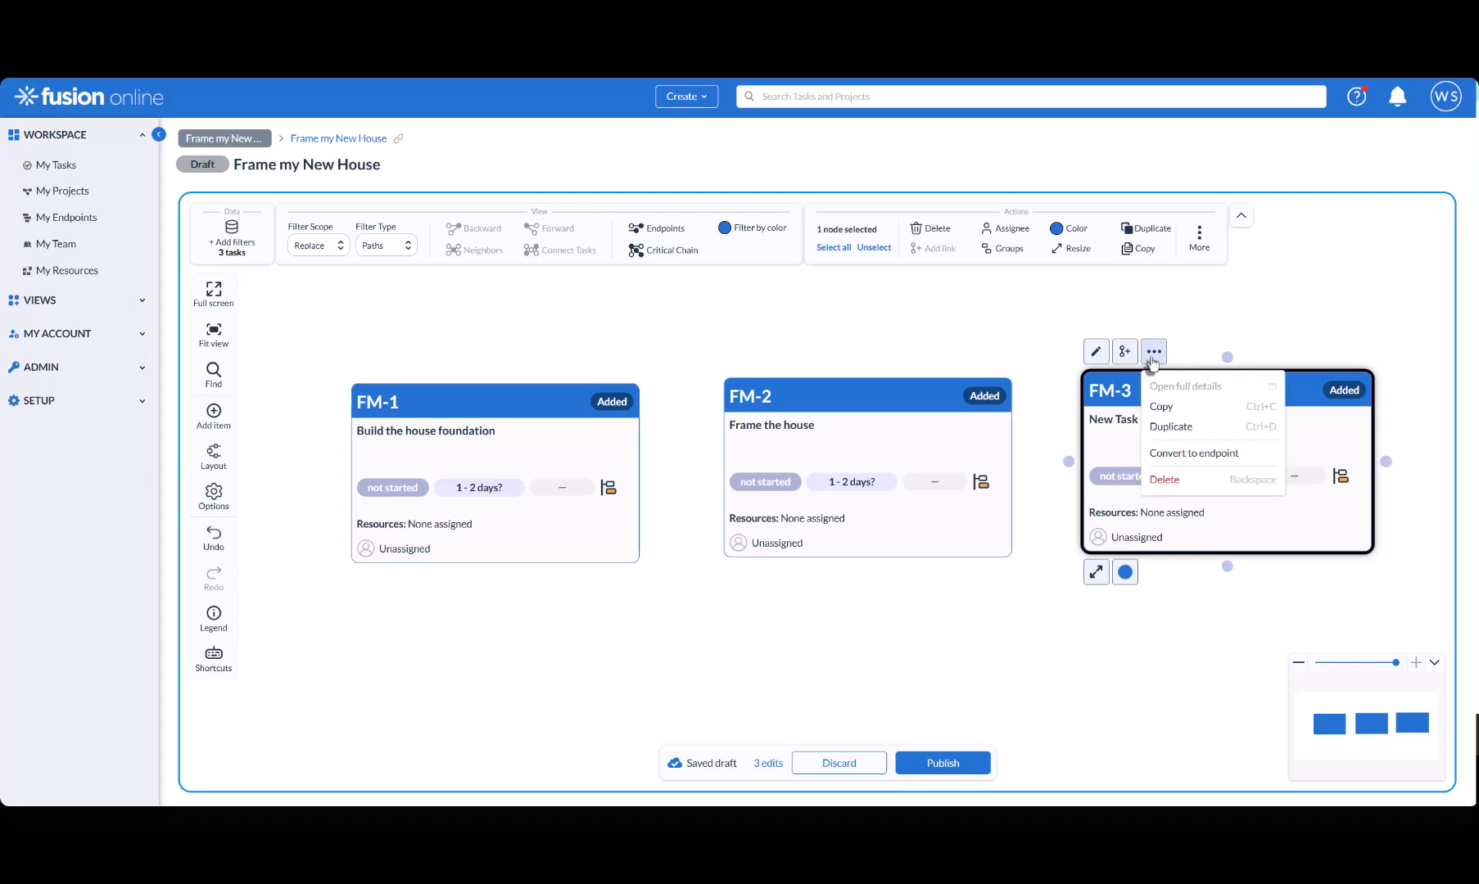
{"action": "left_click", "coordinate": [1177, 455]}
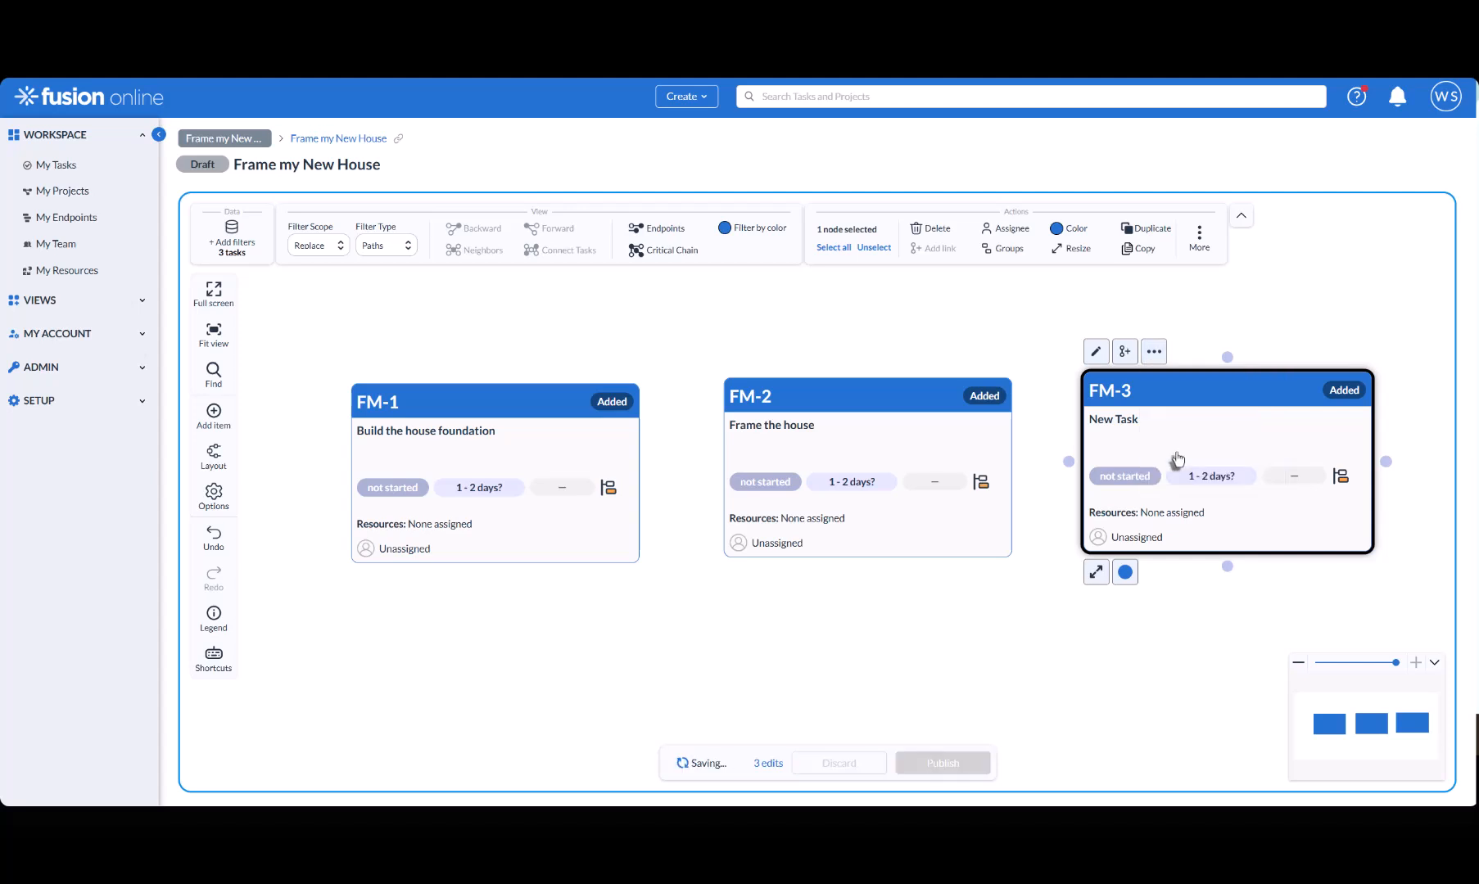
{"action": "left_click", "coordinate": [919, 617]}
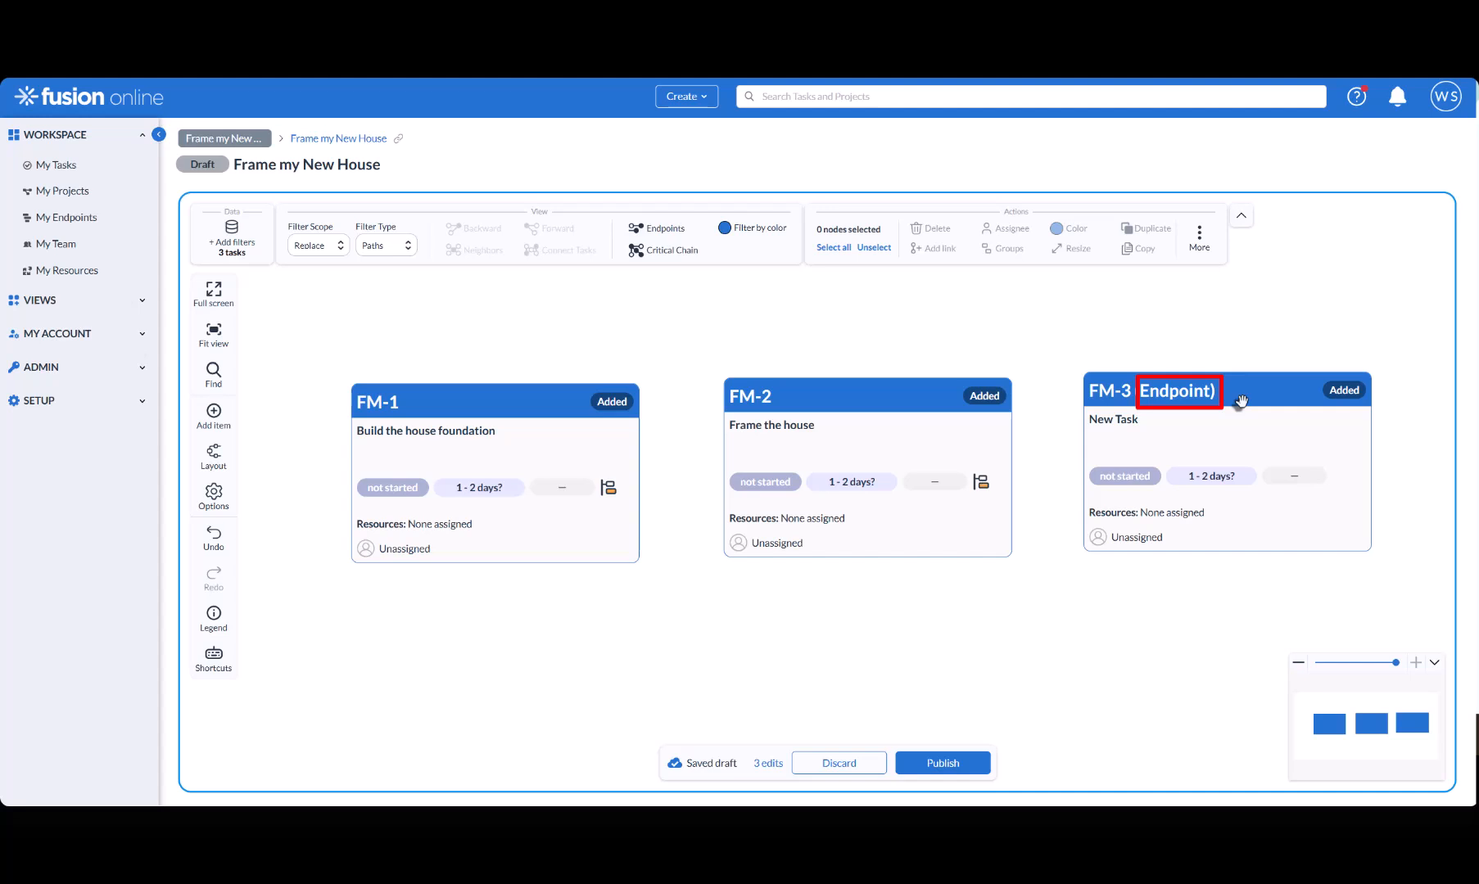
- Rename the new endpoint as "Ready for Plumbing and Electrical"
{"action": "left_click", "coordinate": [1234, 397]}
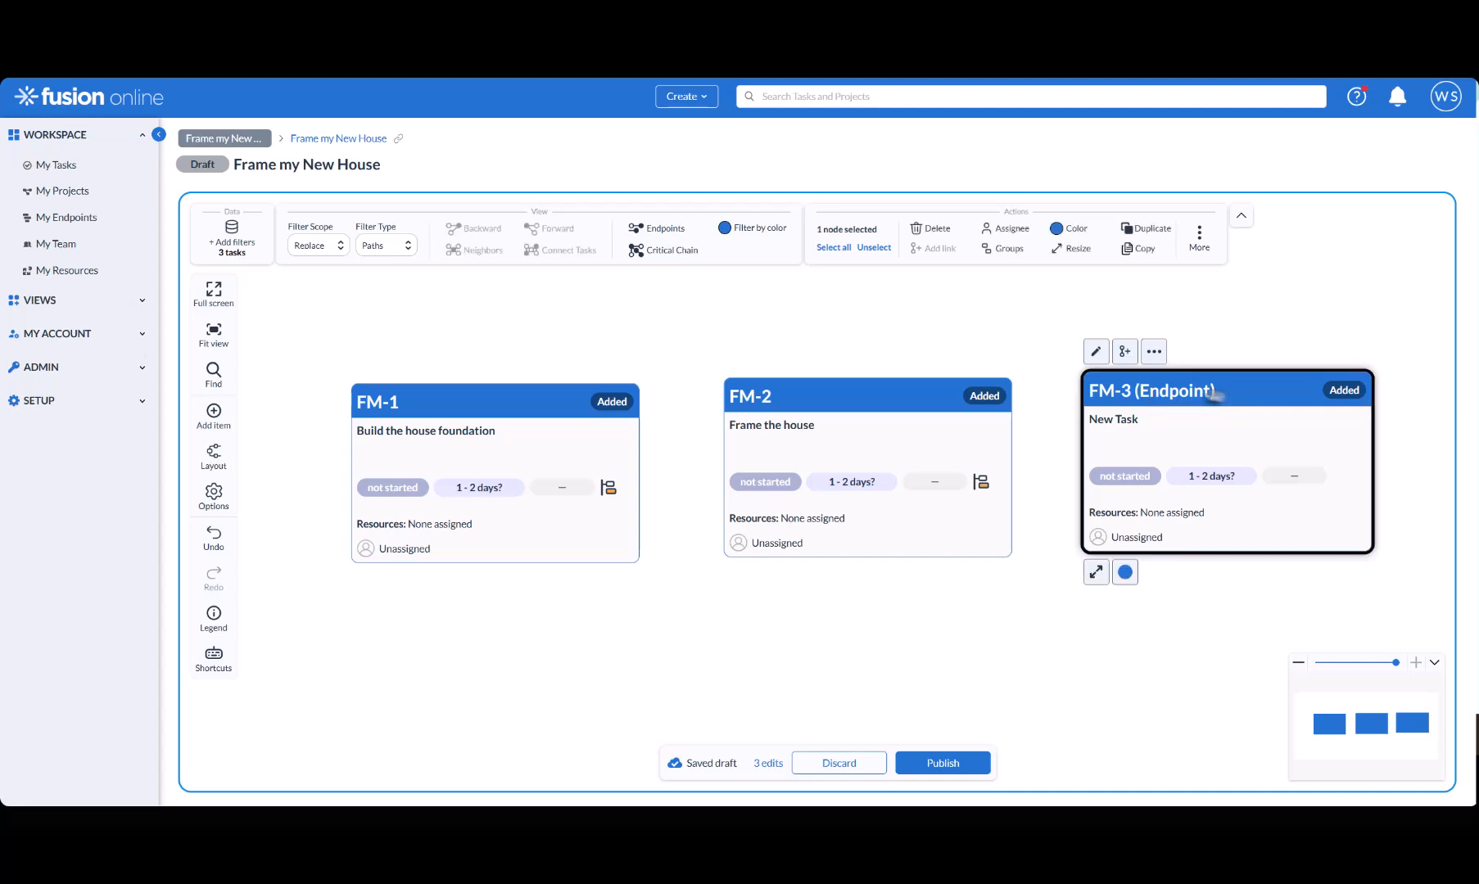
{"action": "left_click", "coordinate": [1095, 352]}
{"action": "triple_click", "coordinate": [1192, 307]}
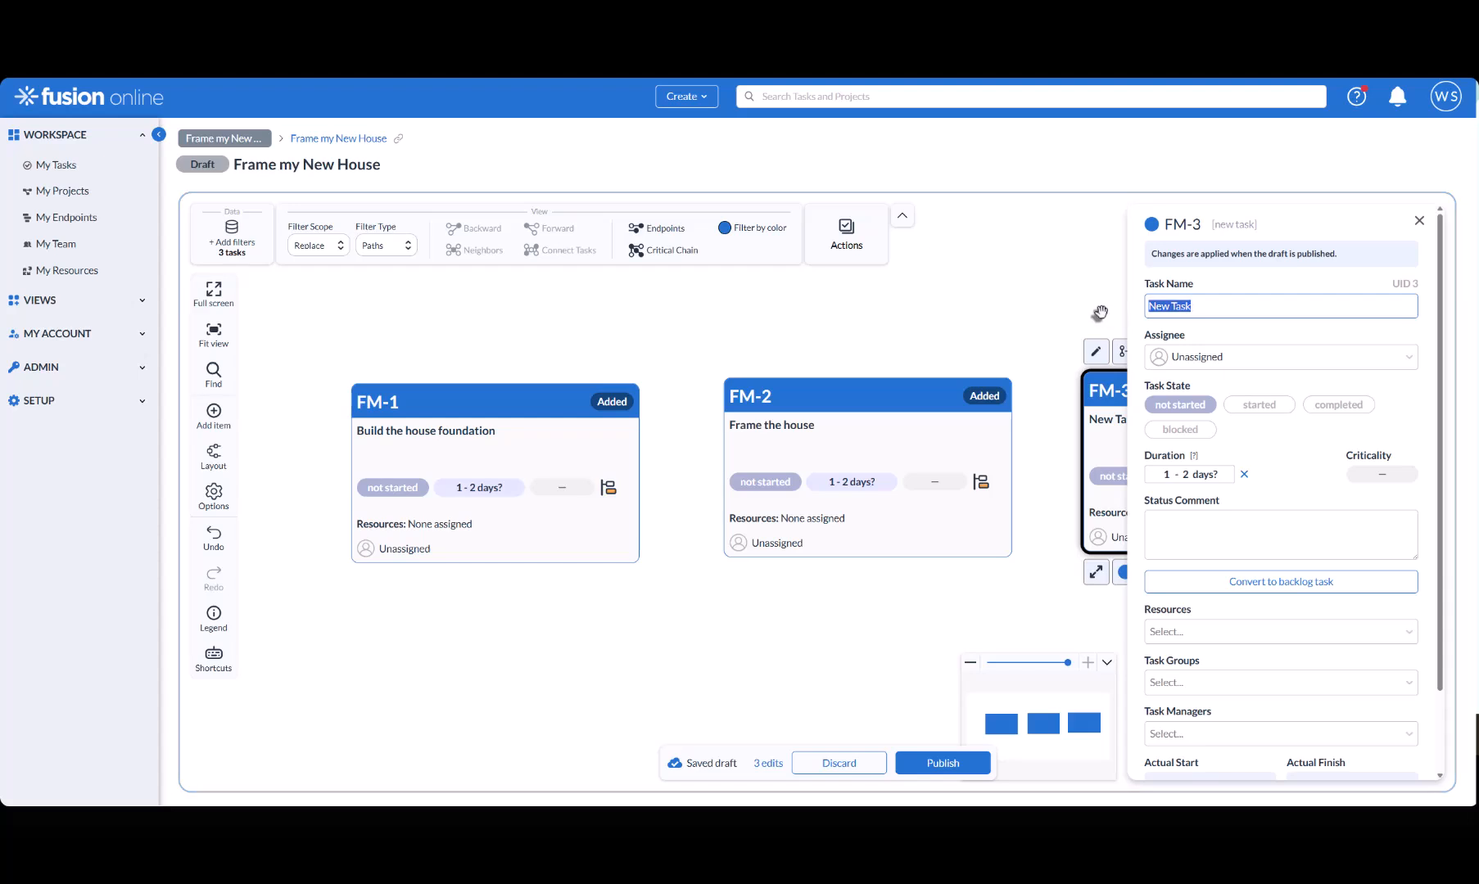
{"action": "type", "text": "Ready for Plumbing and Electrical"}
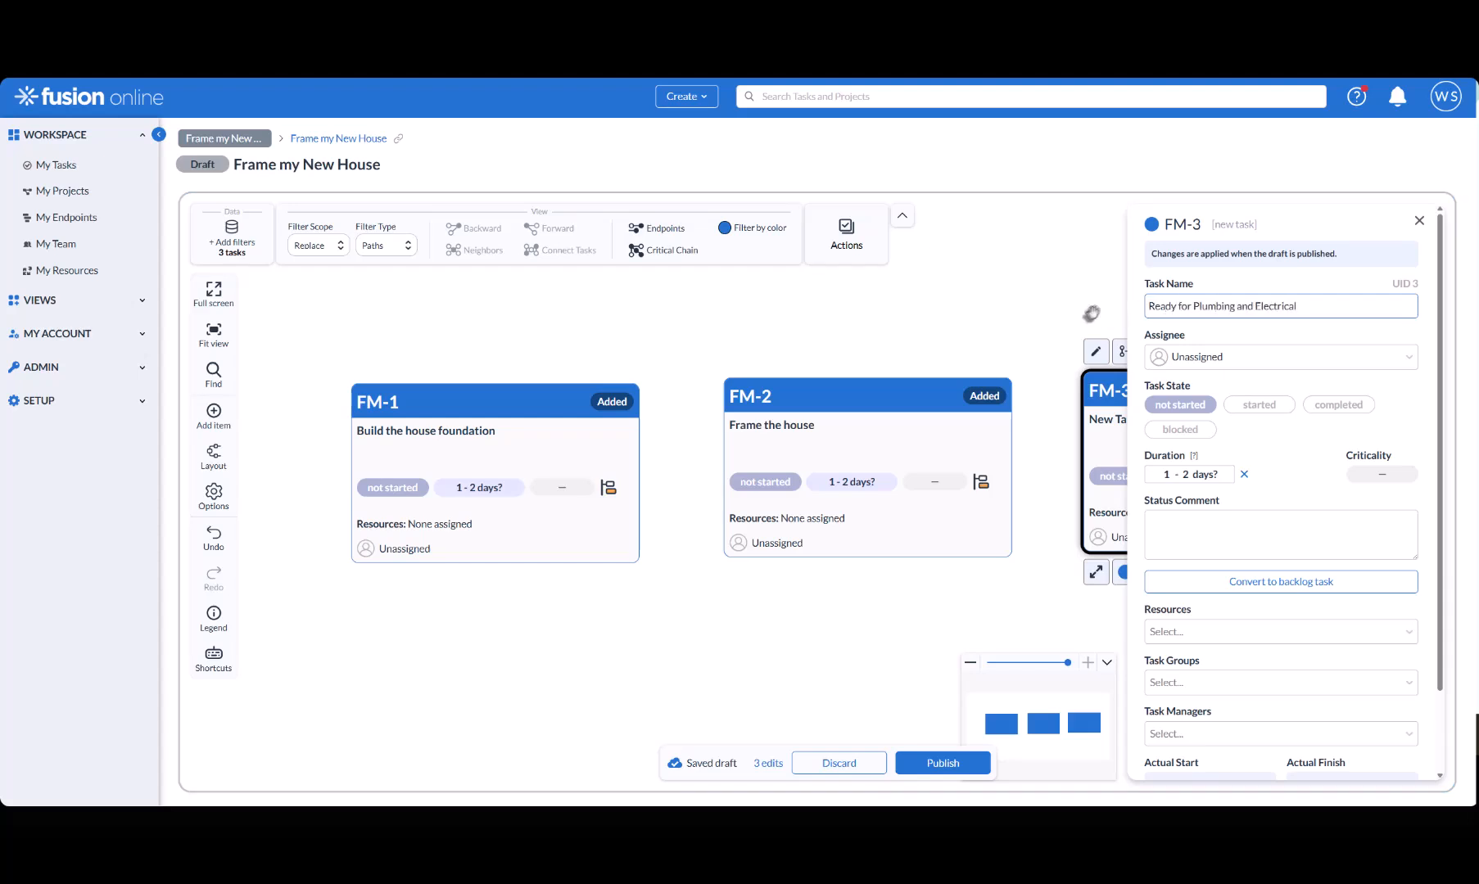
{"action": "left_click", "coordinate": [1419, 221]}
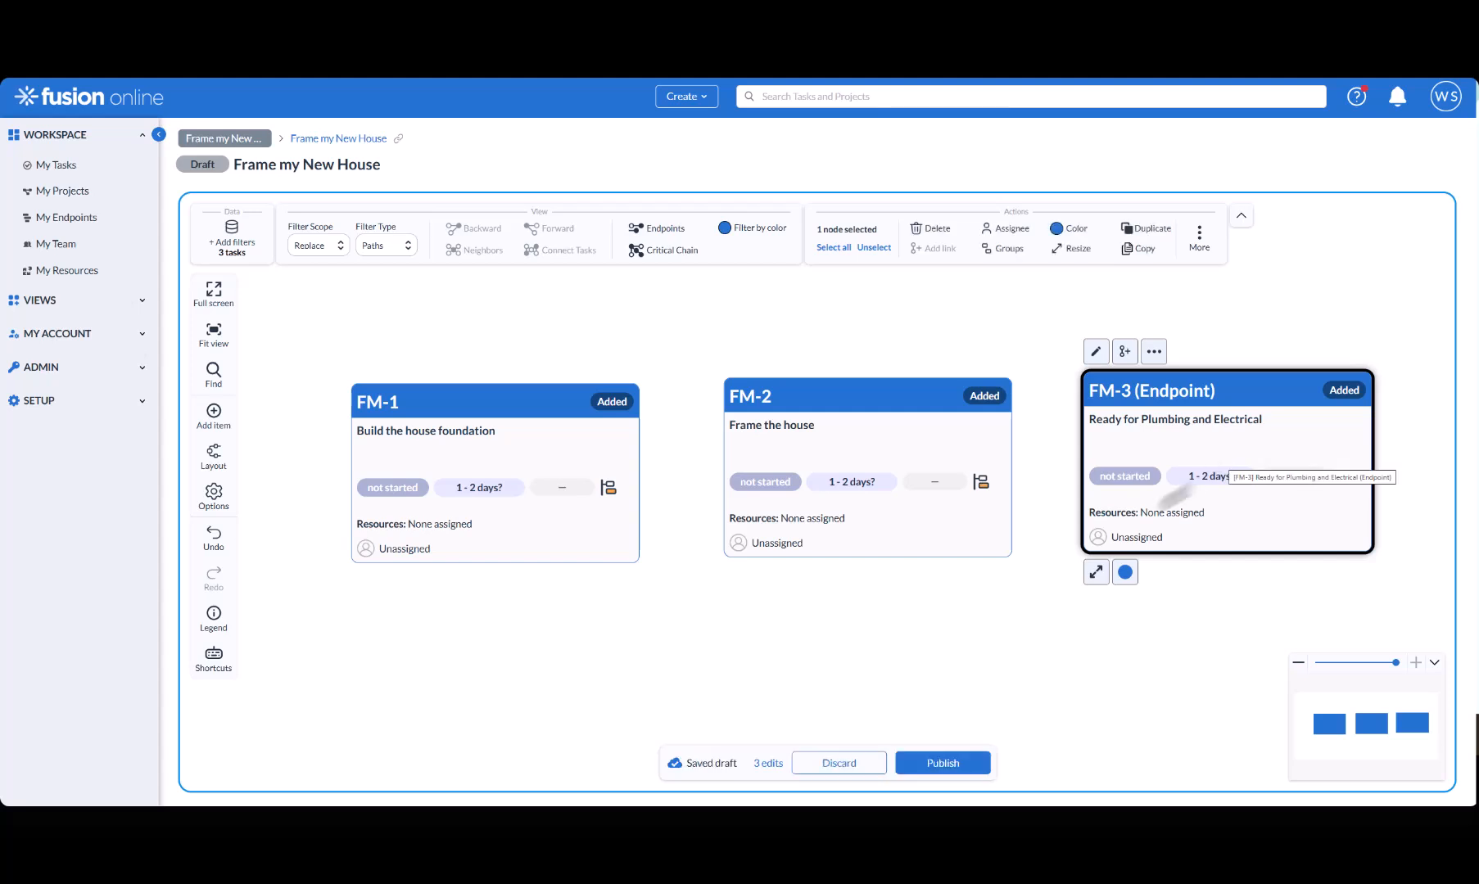
{"action": "left_click", "coordinate": [666, 615]}
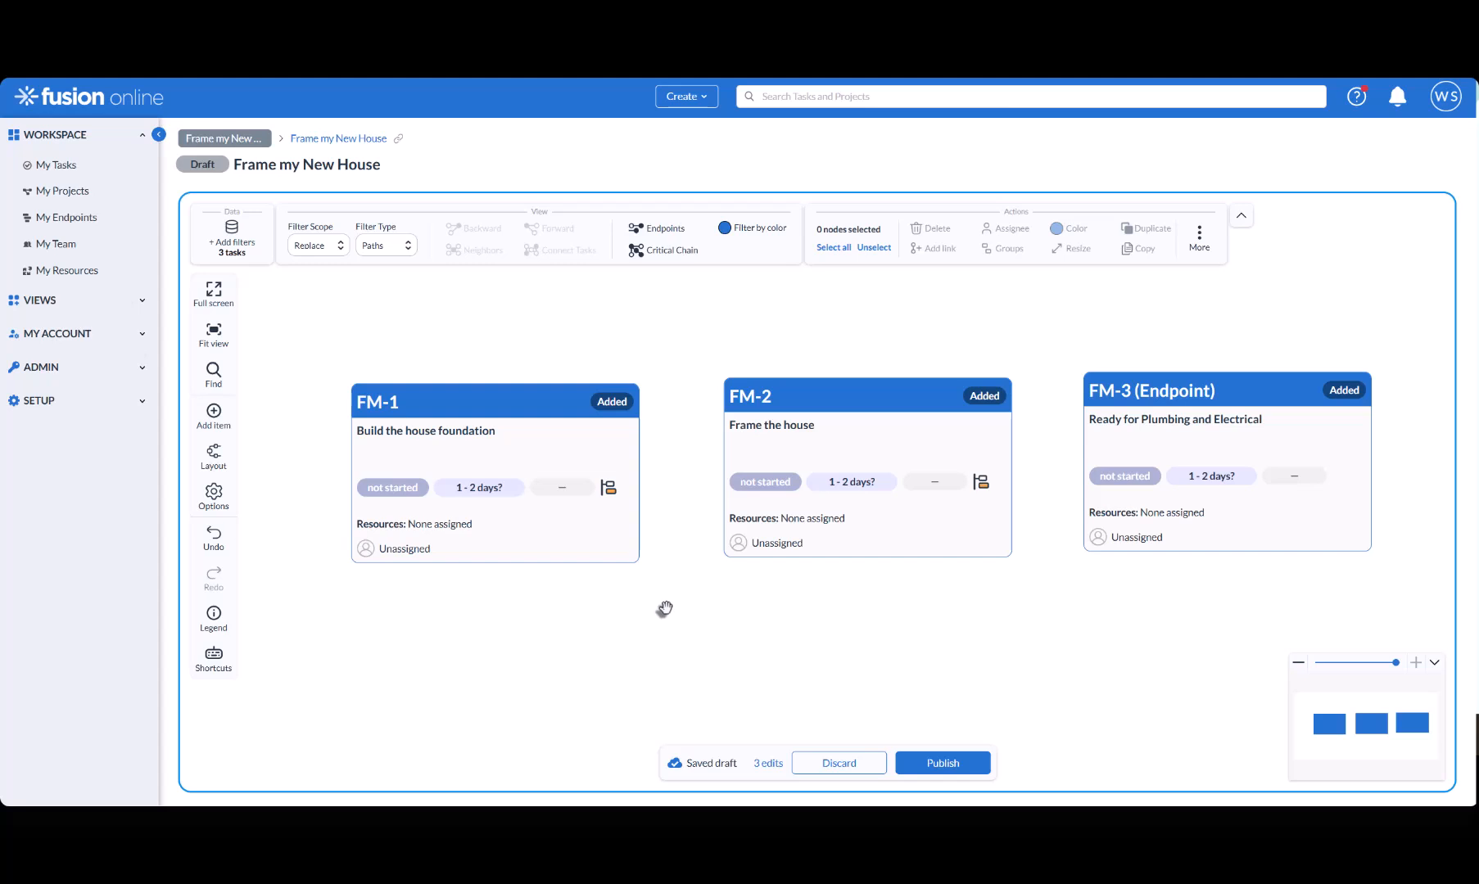
- Link "Build the house foundation" to "Frame the house", and "Frame the house" to the "Ready for Plumbing and Electrical" endpoint
{"action": "left_click", "coordinate": [575, 445]}
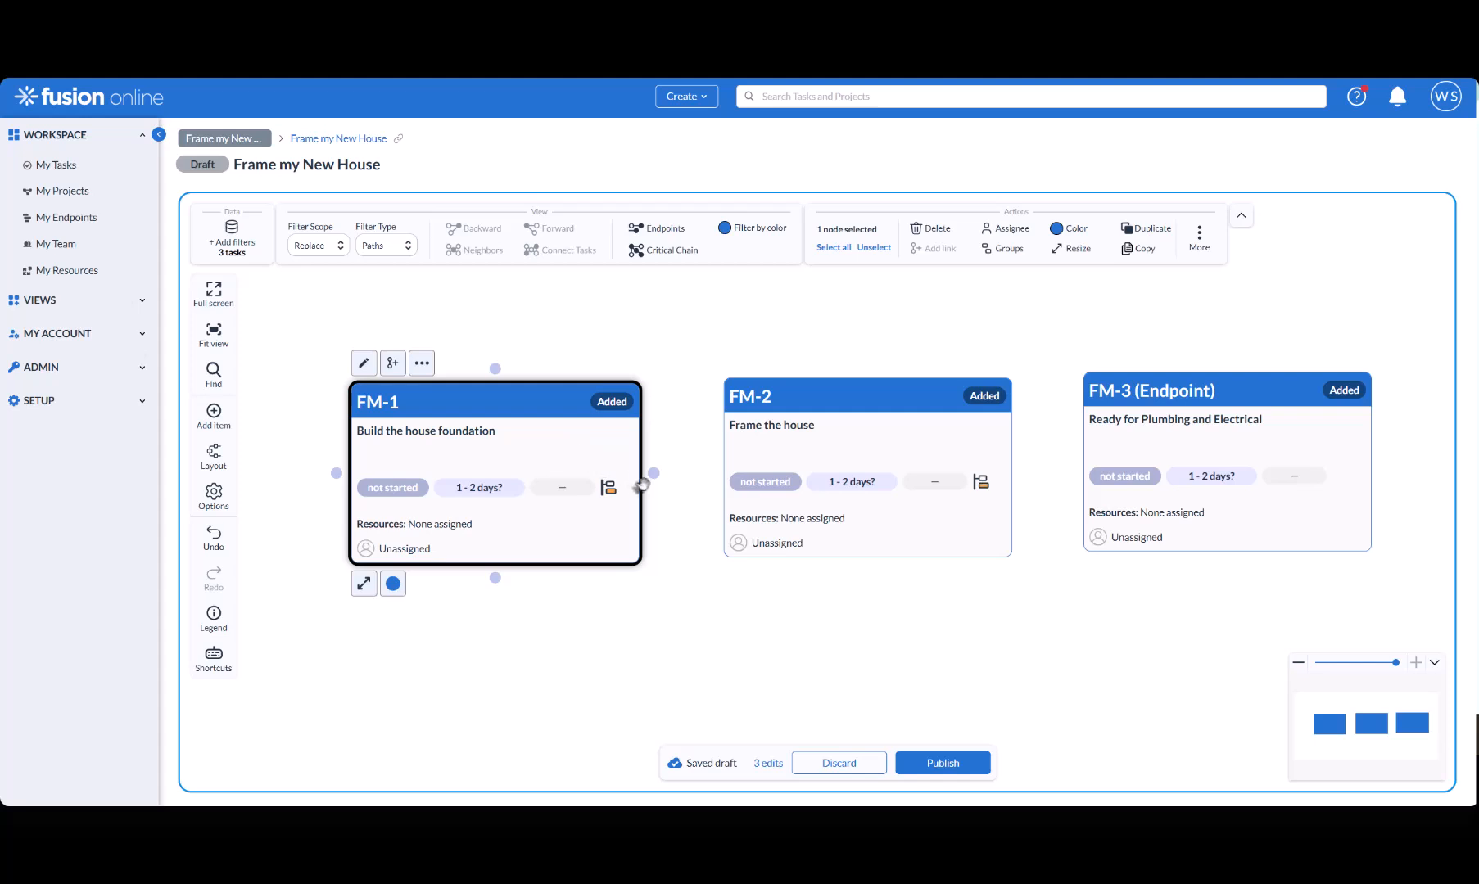
{"action": "left_click_drag", "start_coordinate": [653, 472], "coordinate": [746, 474]}
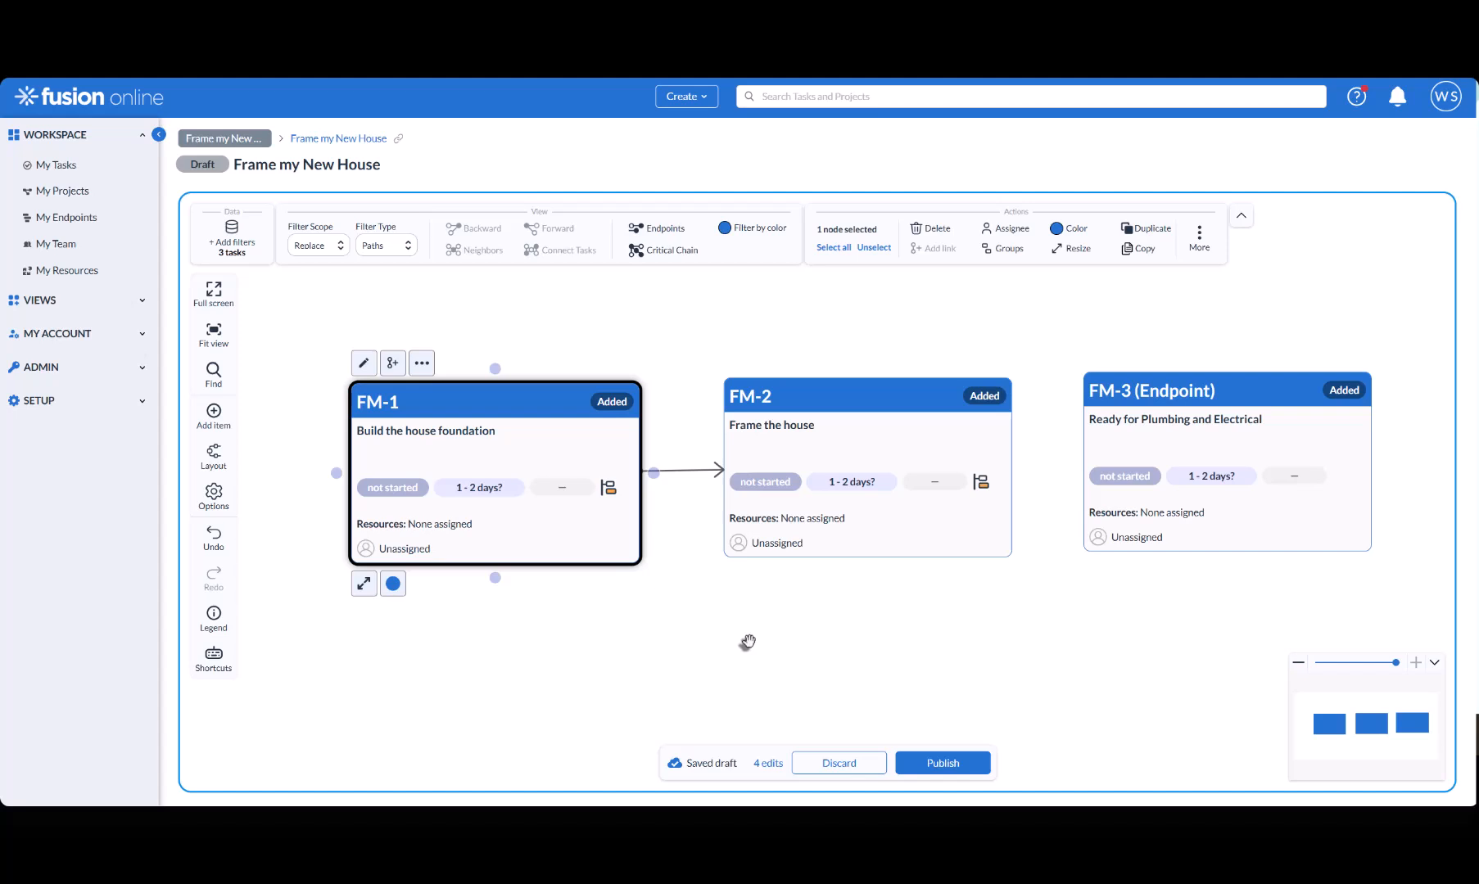
{"action": "left_click", "coordinate": [926, 463]}
{"action": "left_click_drag", "start_coordinate": [1024, 468], "coordinate": [1104, 466]}
{"action": "left_click", "coordinate": [972, 651]}
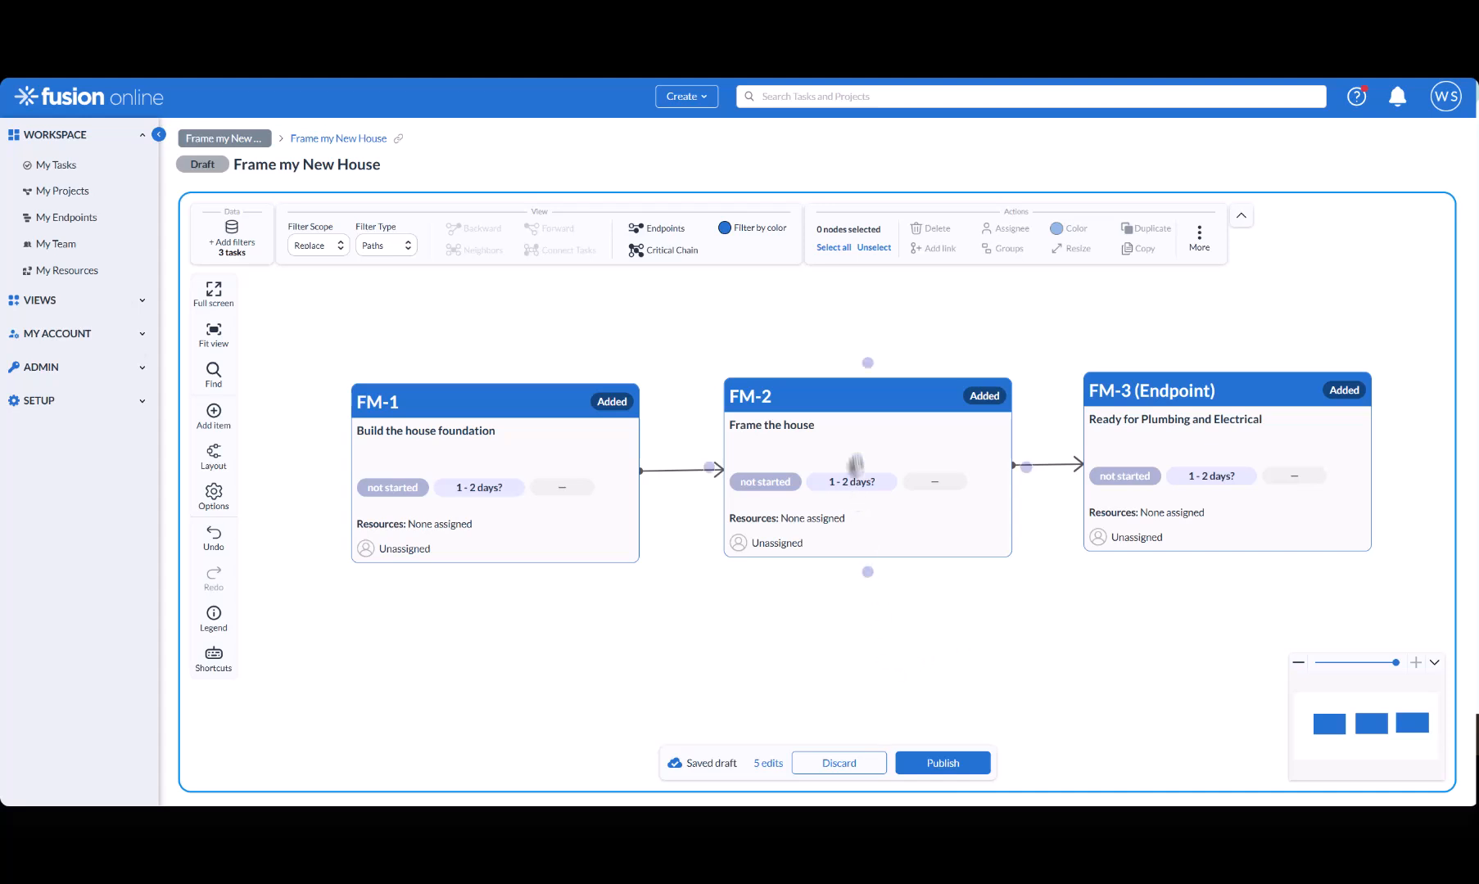
{"action": "left_click", "coordinate": [852, 448]}
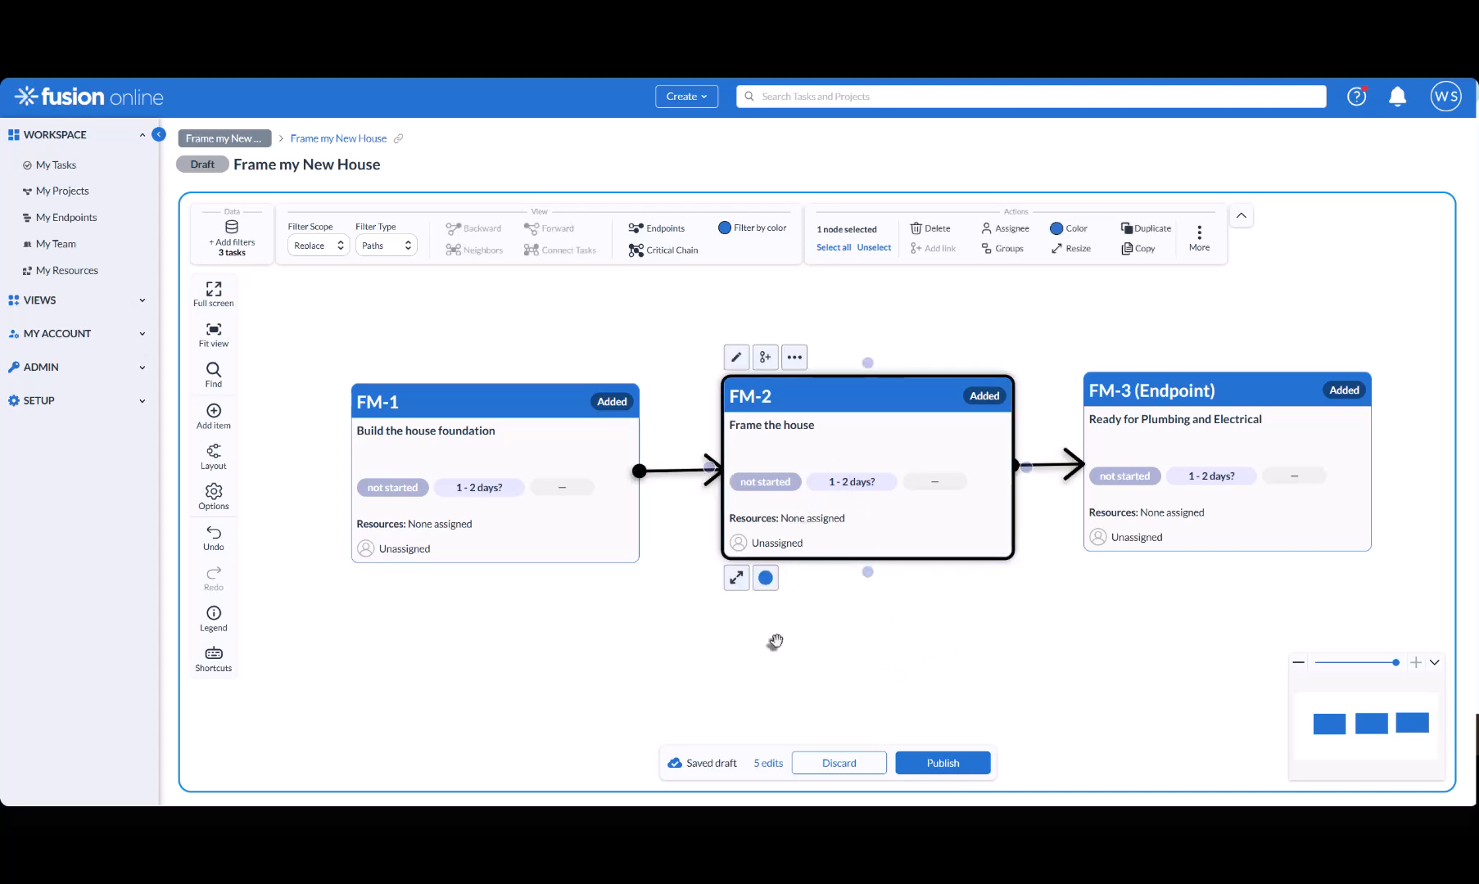
{"action": "left_click", "coordinate": [469, 460]}
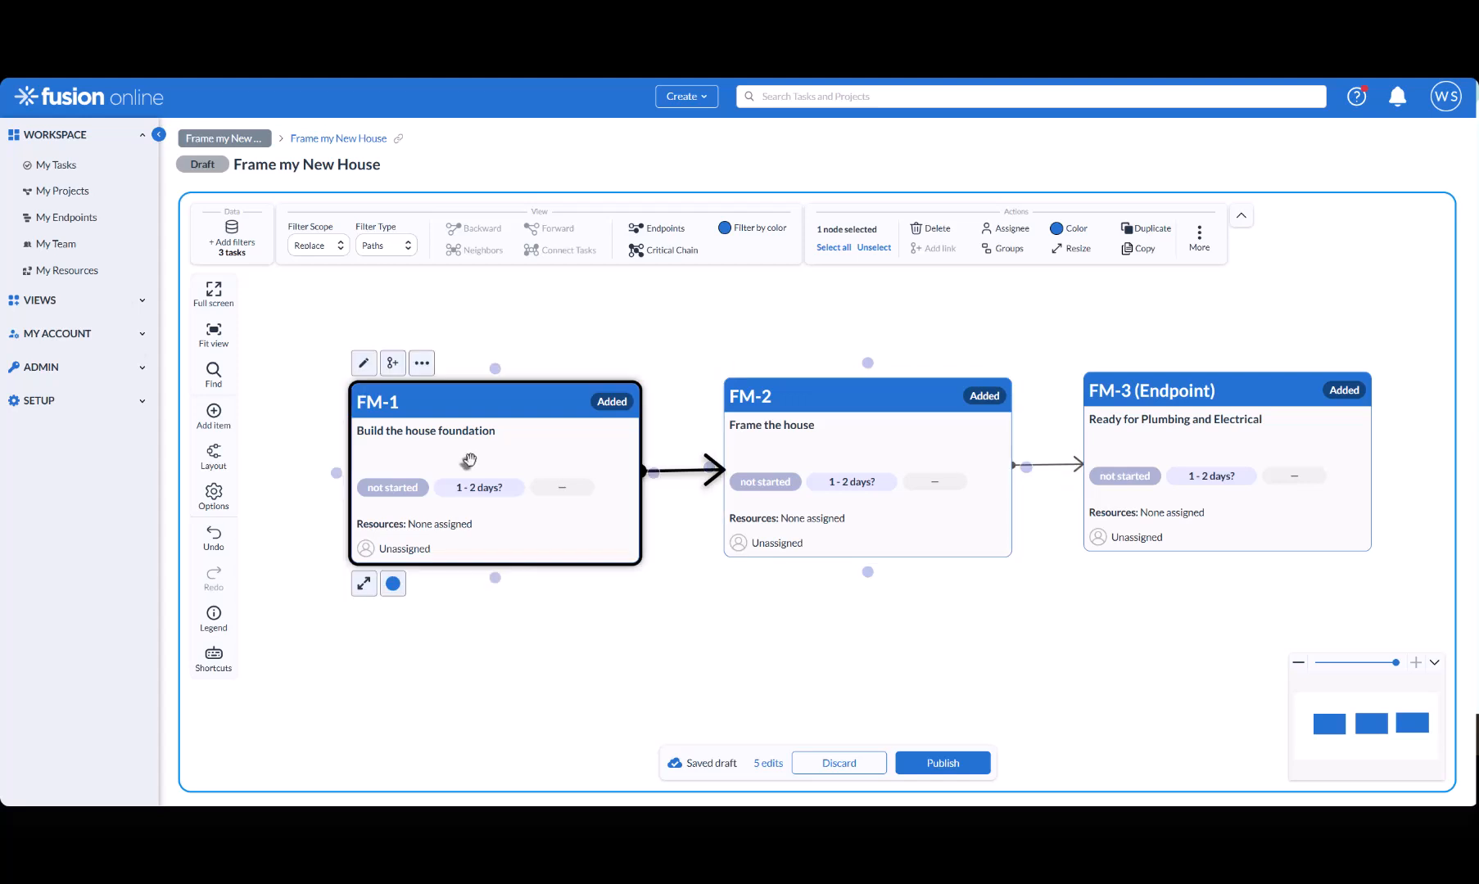
{"action": "left_click", "coordinate": [759, 654]}
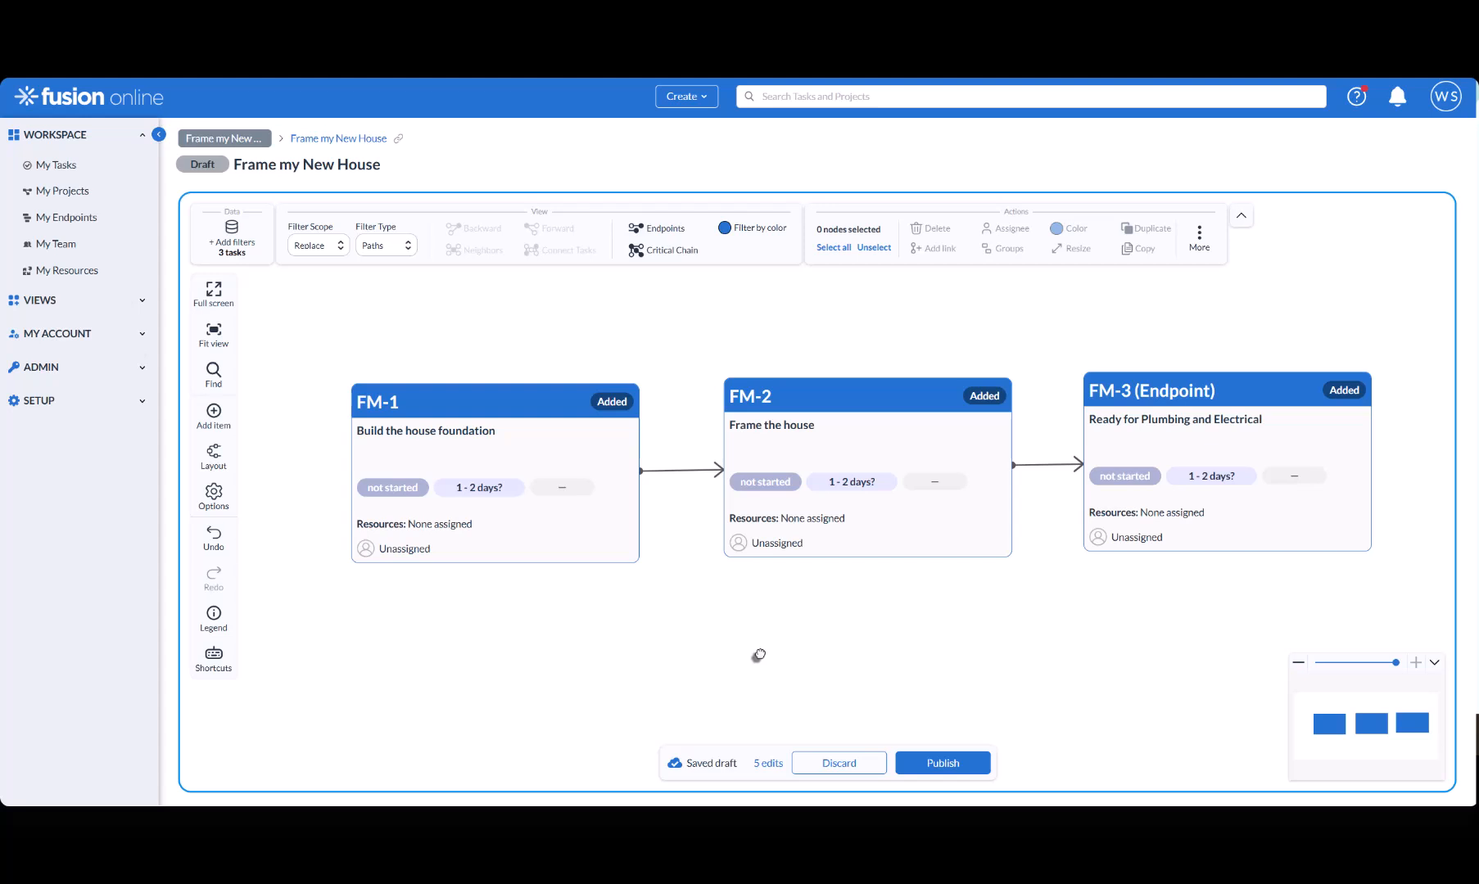
- Set the duration of the "Build the house foundation" task to 4 - 6 weeks
{"action": "left_click", "coordinate": [462, 445]}
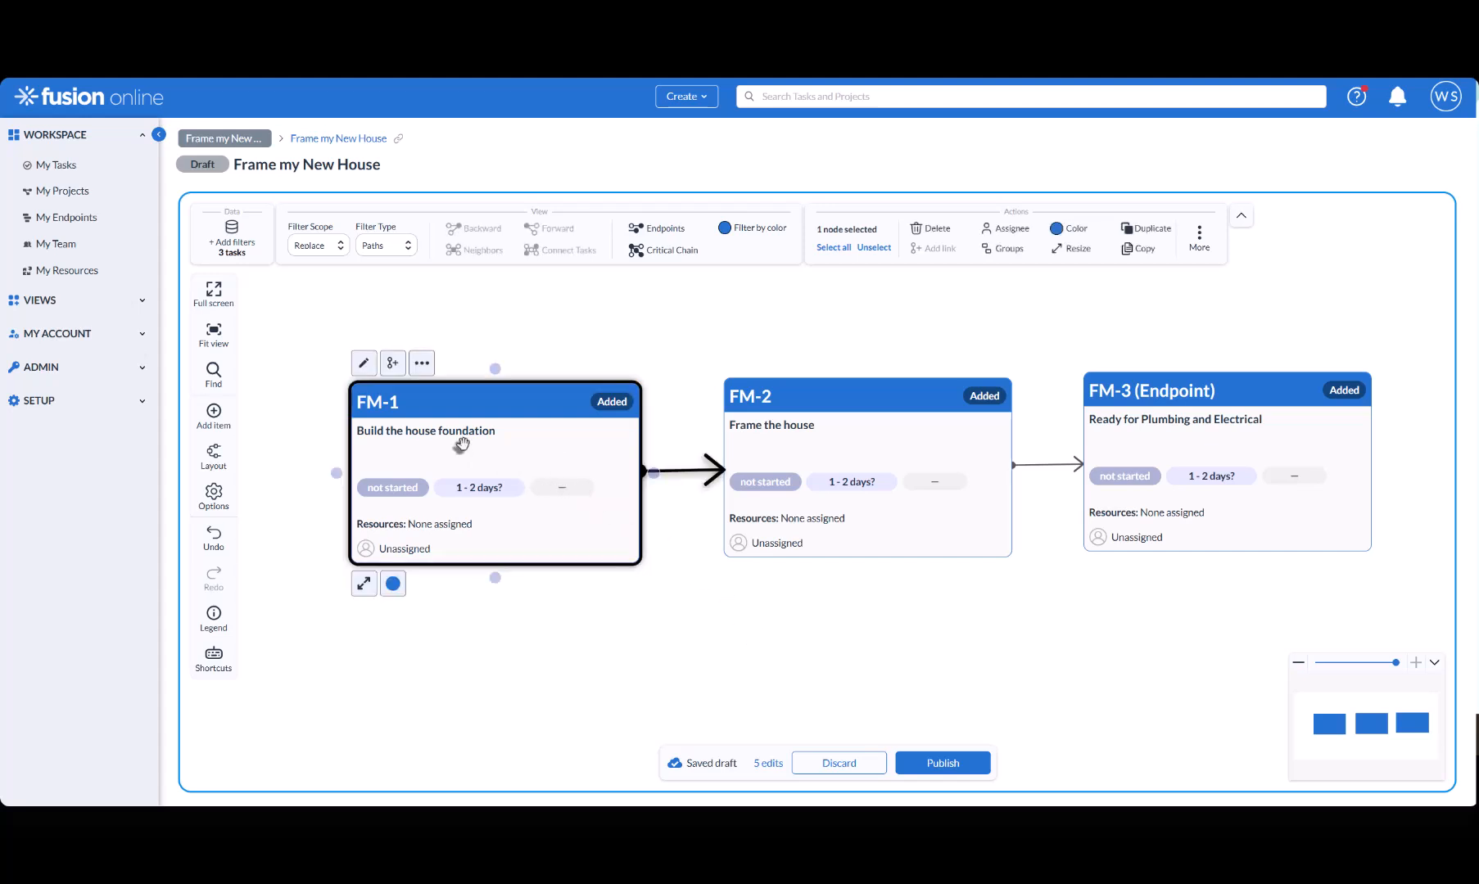
{"action": "left_click", "coordinate": [364, 363]}
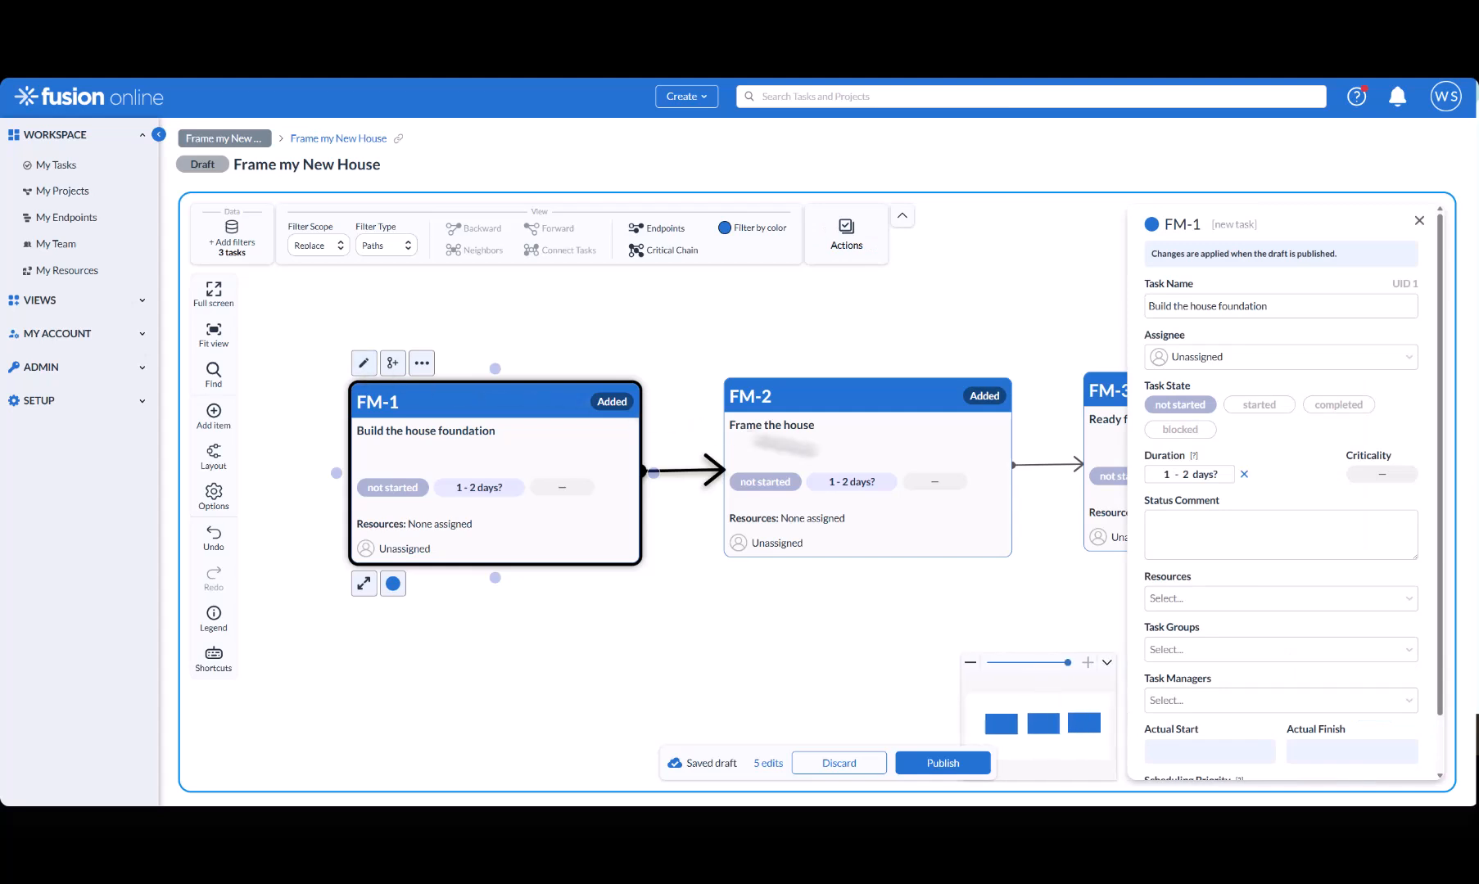
{"action": "double_click", "coordinate": [1167, 475]}
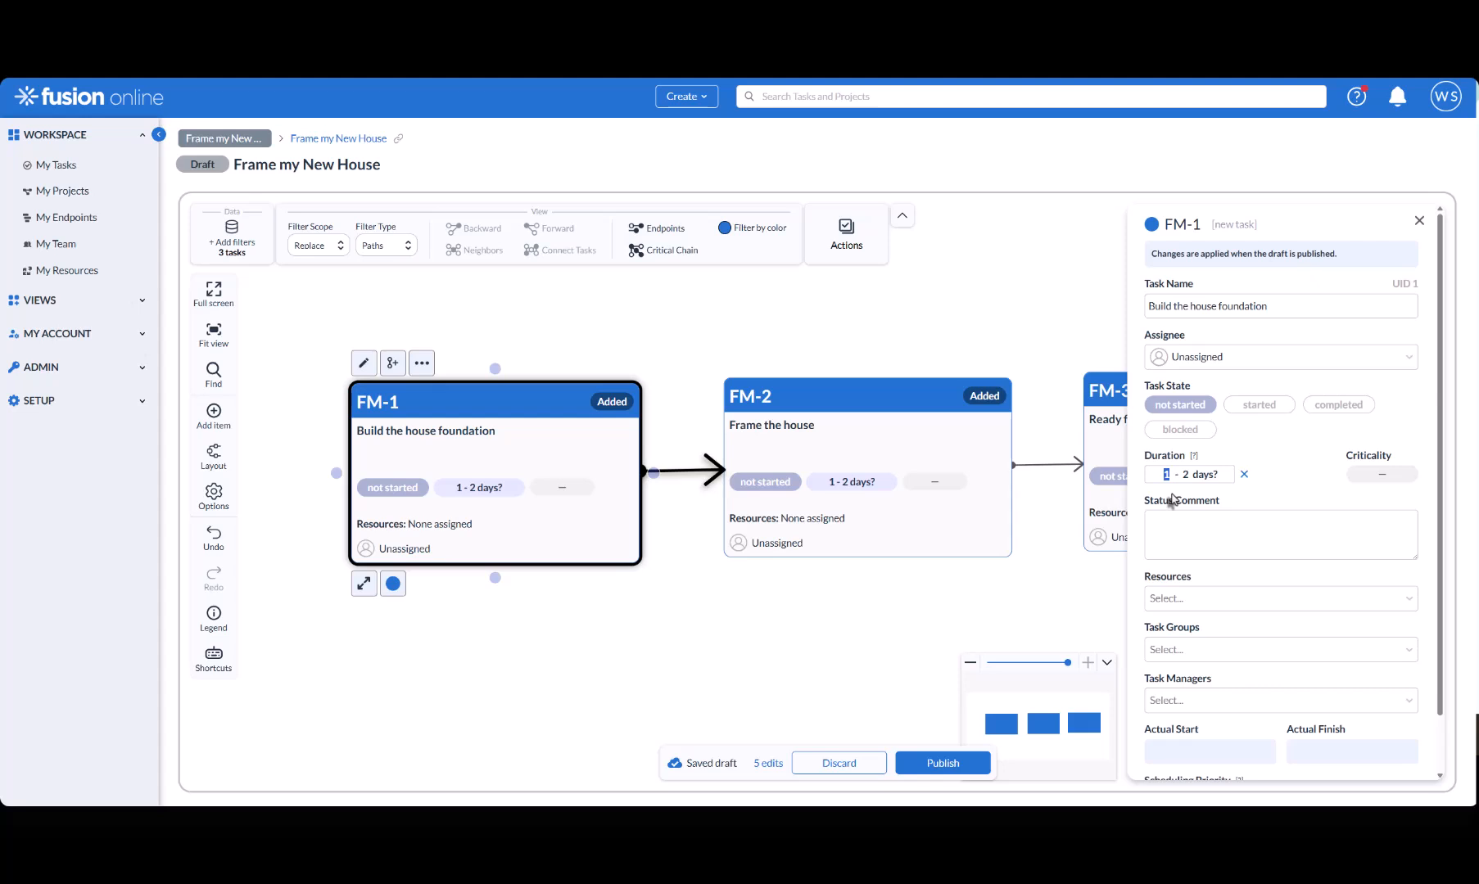
{"action": "type", "text": "4"}
{"action": "left_click", "coordinate": [1190, 476]}
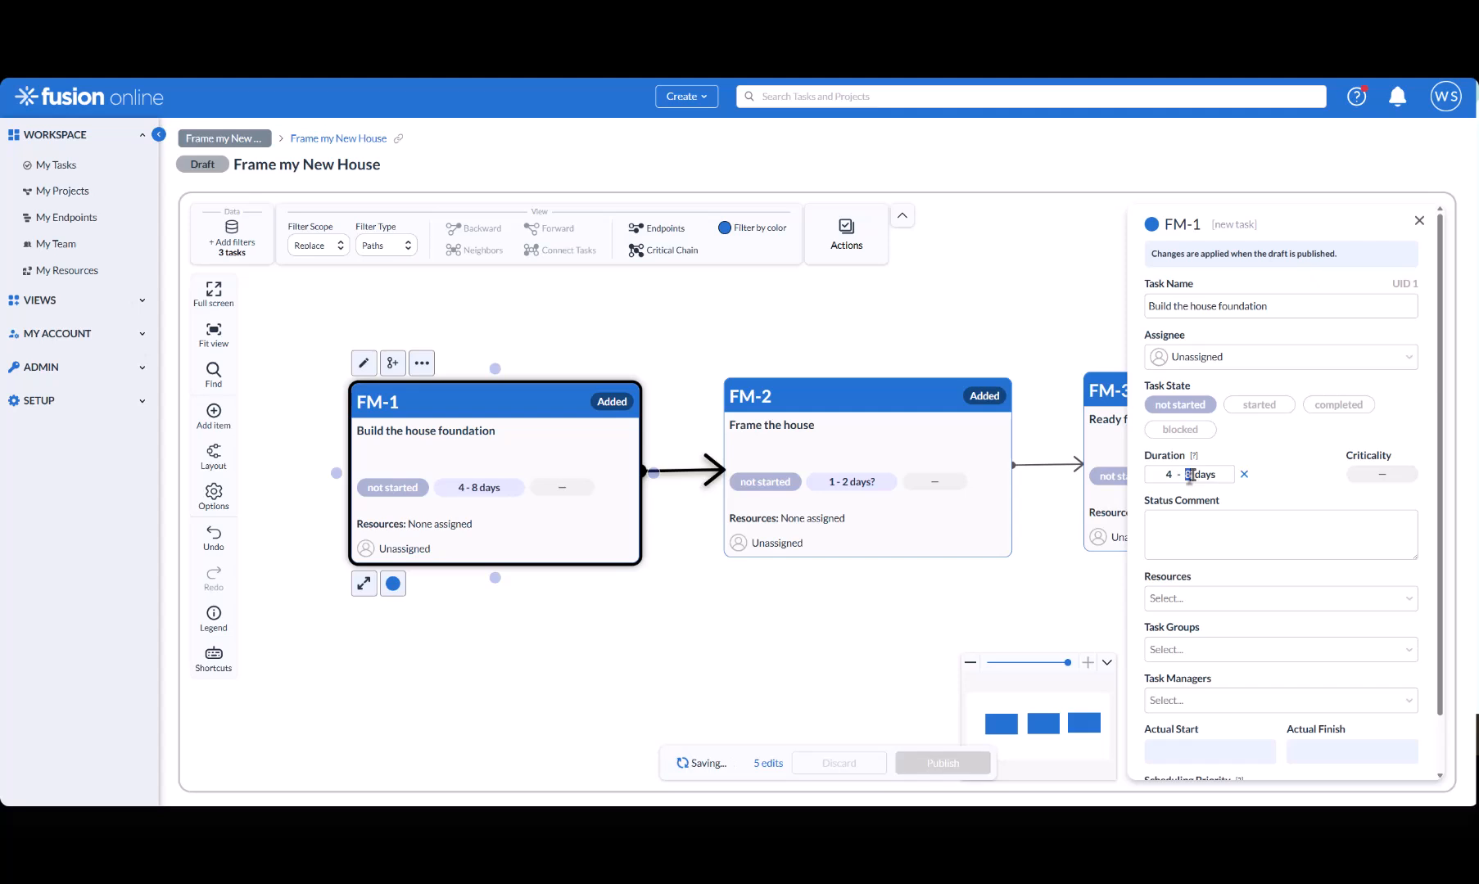
{"action": "type", "text": "6 w"}
{"action": "left_click", "coordinate": [1222, 532]}
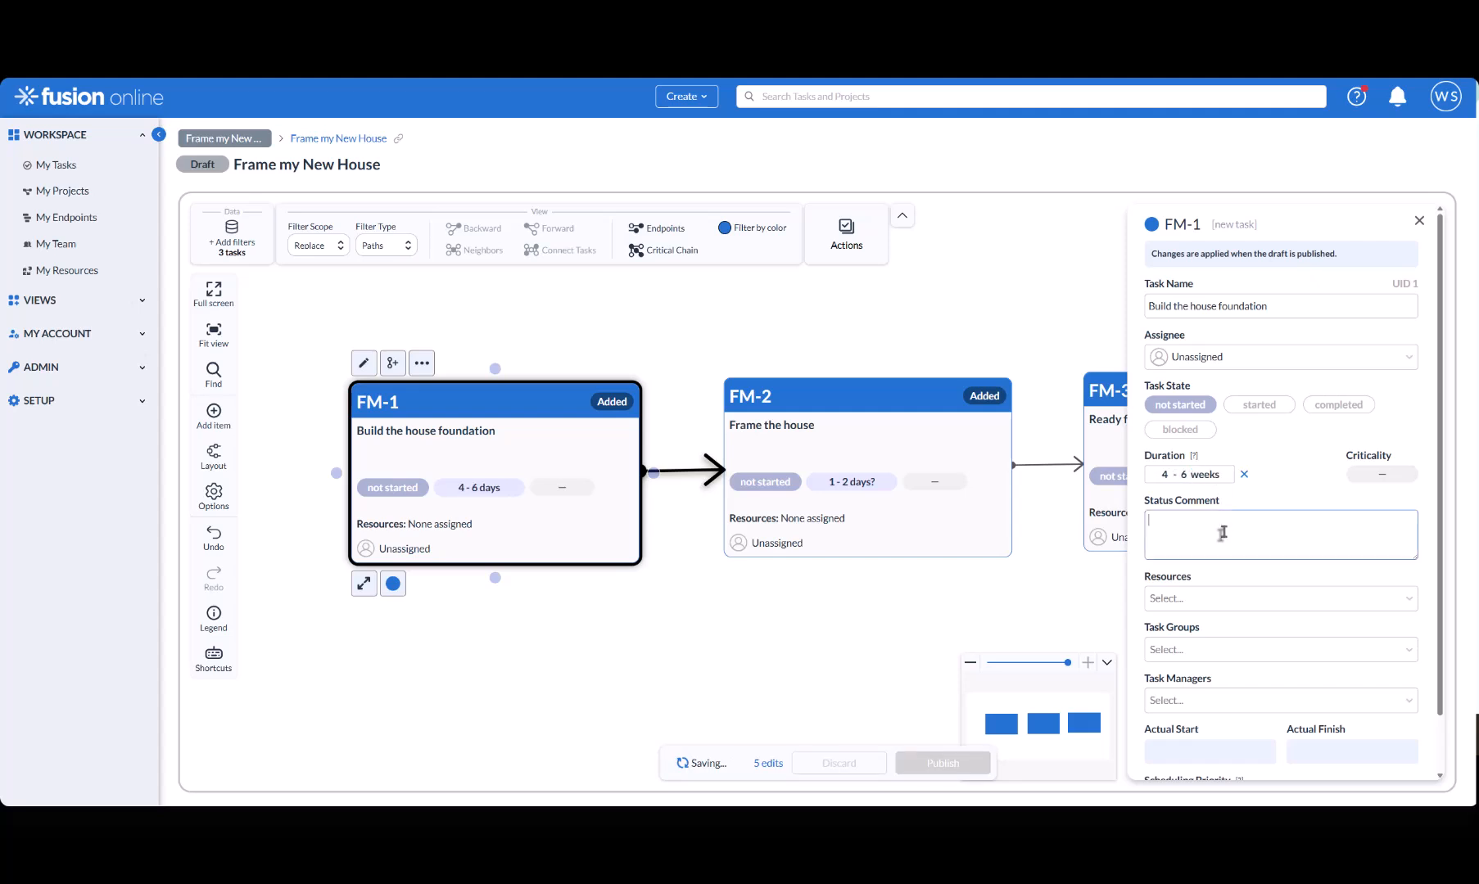
- Set the duration of the "Frame the house" task to 2 - 4 weeks and close the task details
{"action": "left_click", "coordinate": [935, 449]}
{"action": "left_click", "coordinate": [1166, 477]}
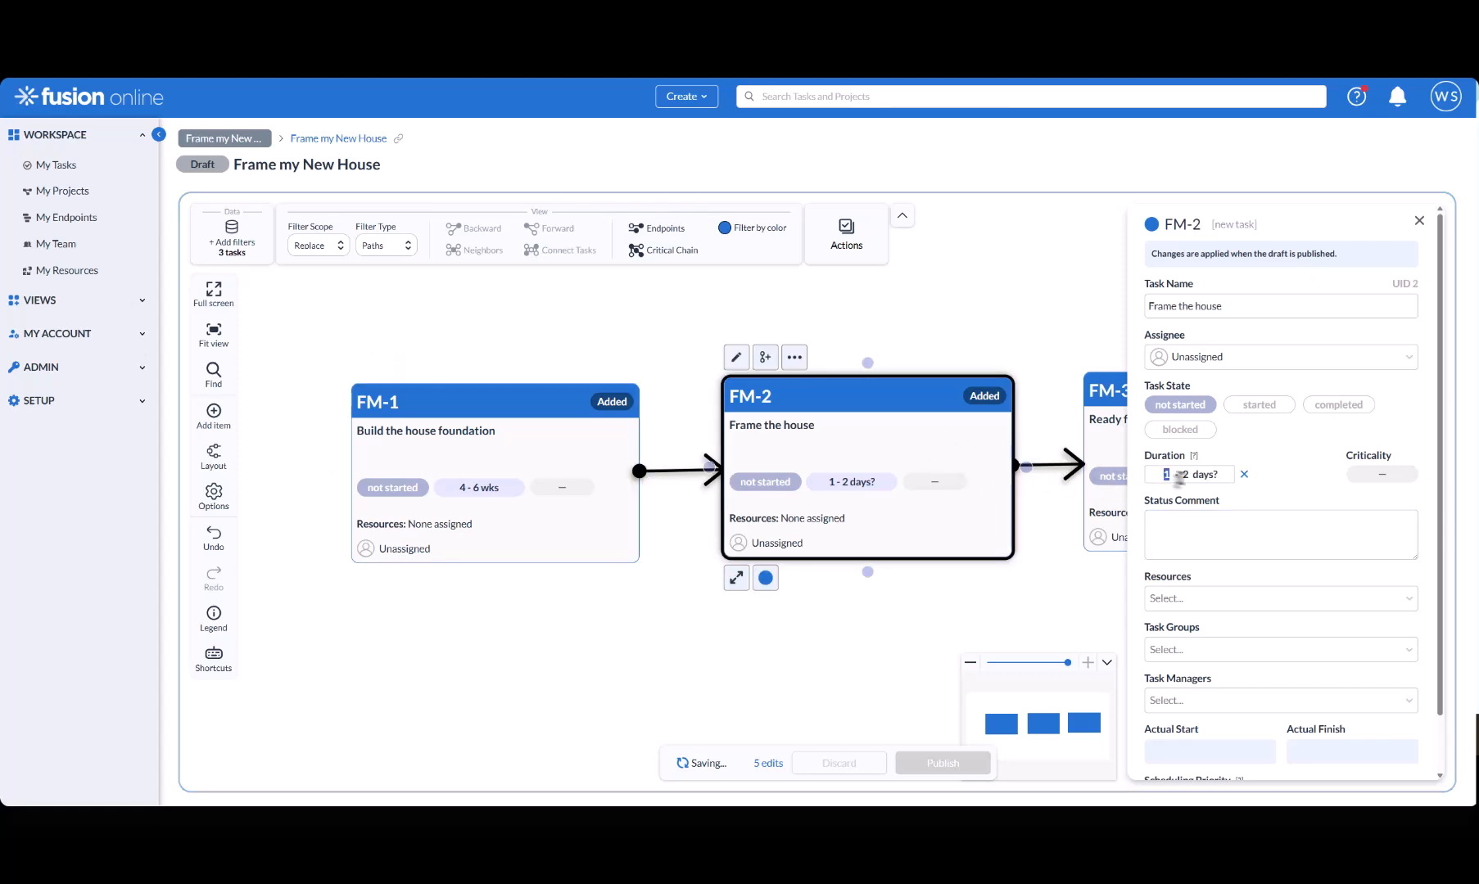
{"action": "type", "text": "2"}
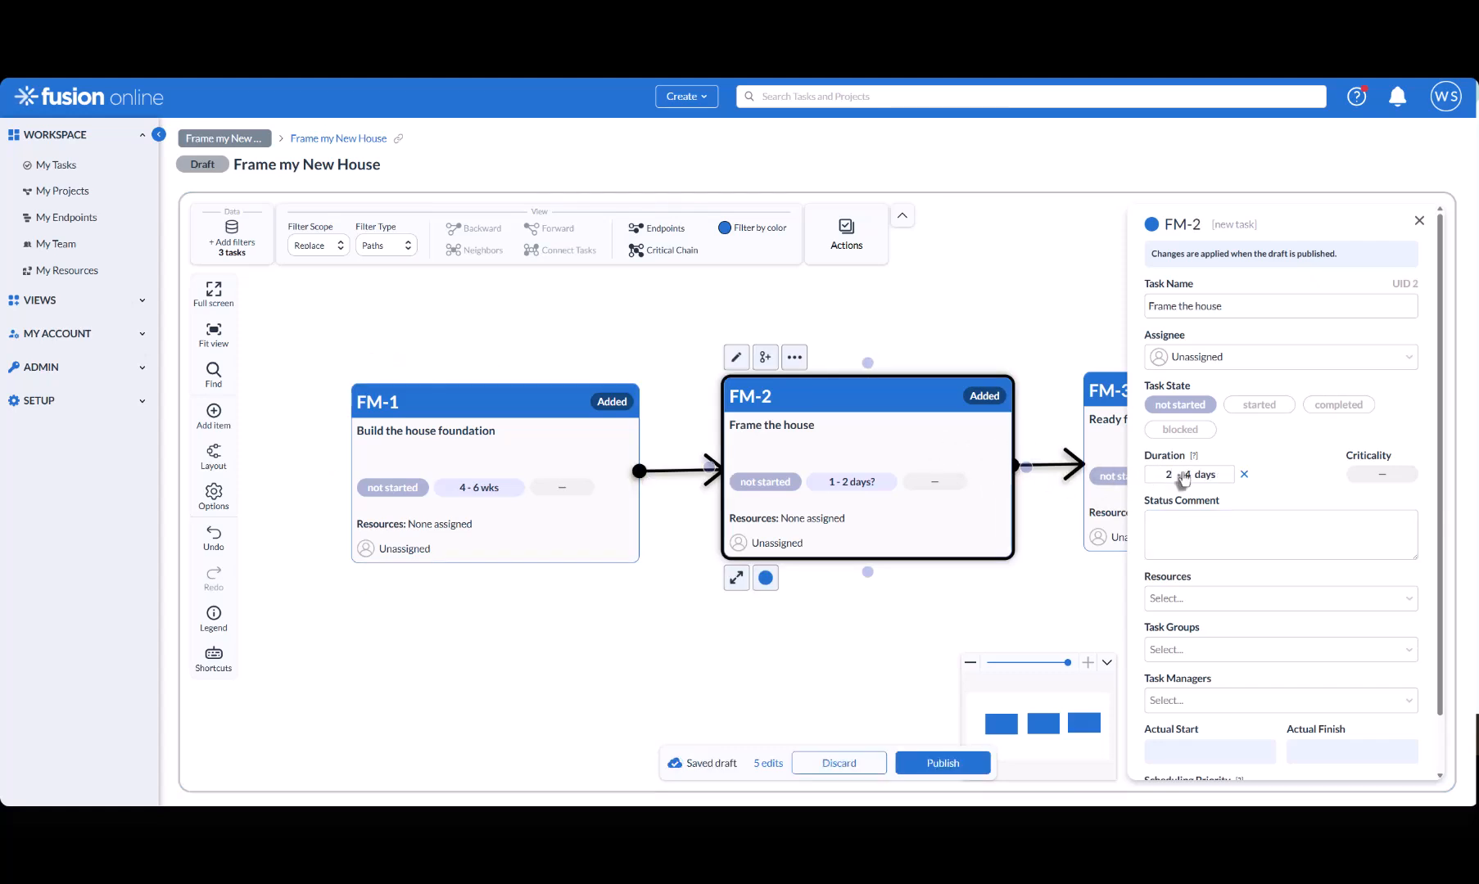
{"action": "left_click", "coordinate": [1191, 476]}
{"action": "key", "text": "Tab"}
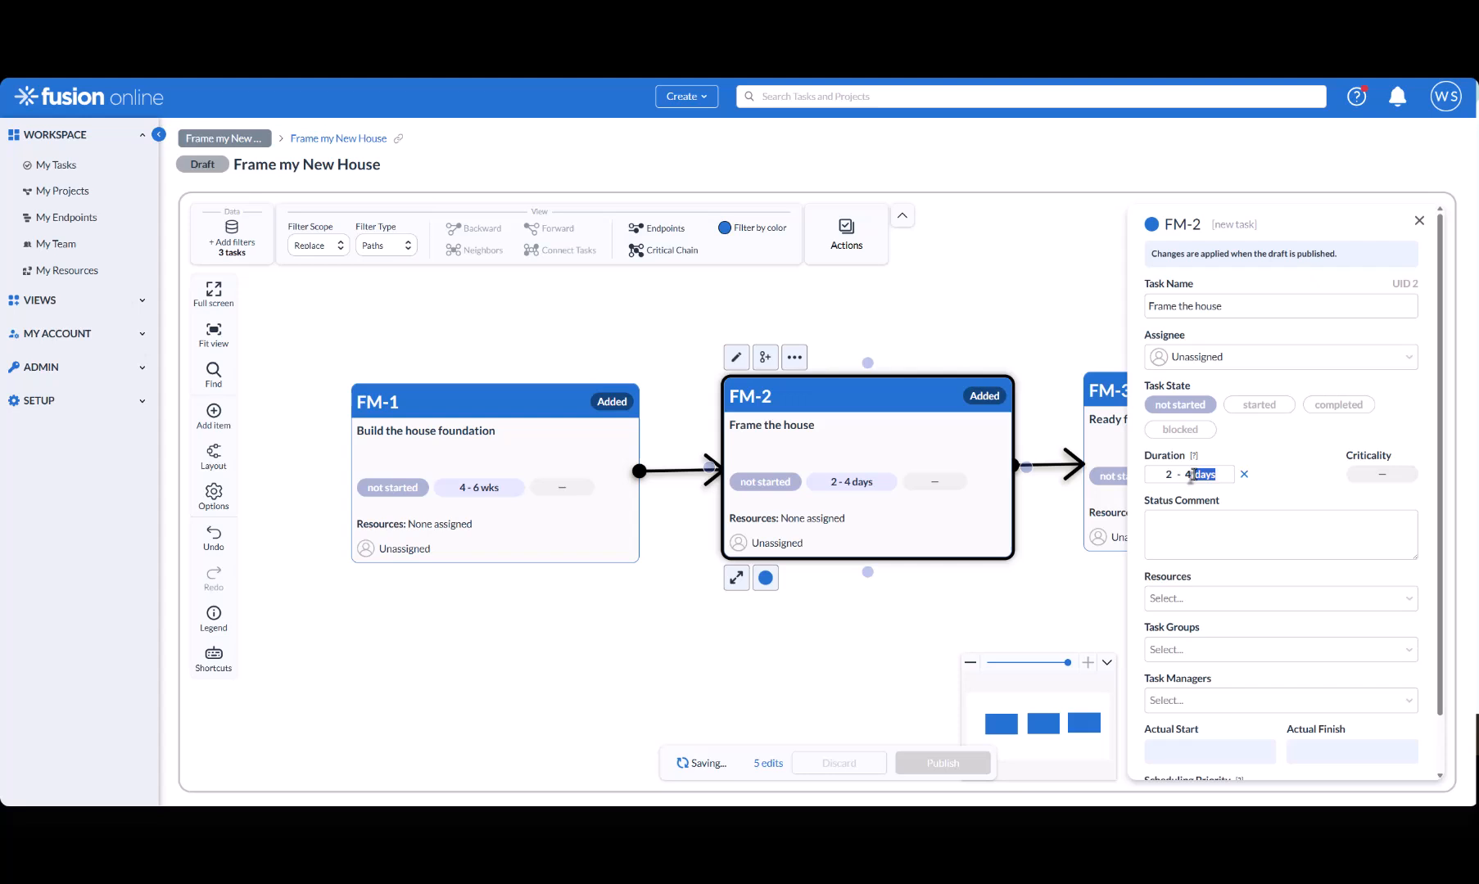
{"action": "type", "text": "week"}
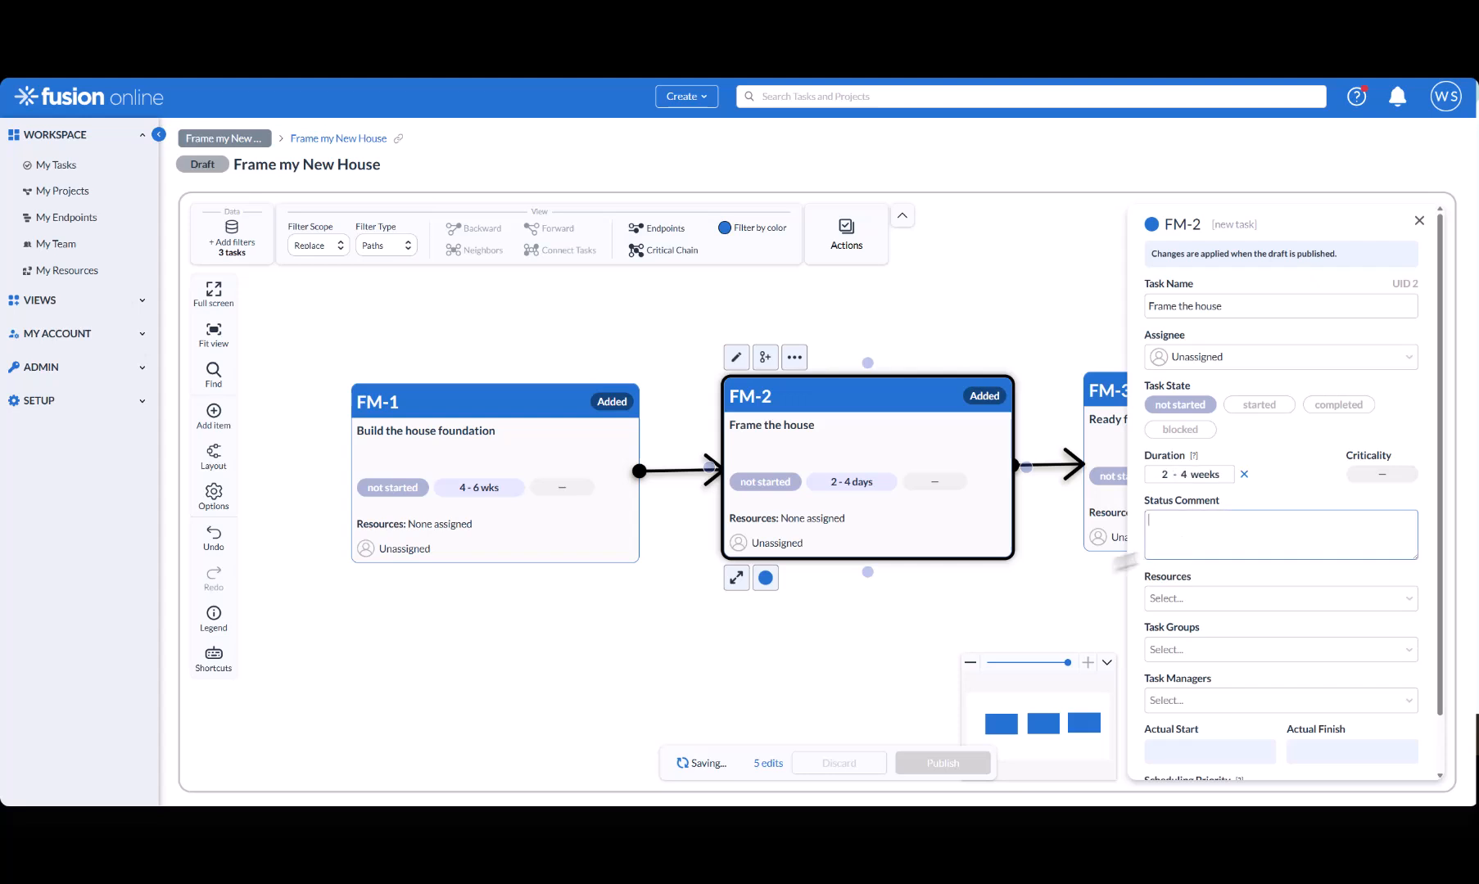
{"action": "left_click", "coordinate": [997, 591]}
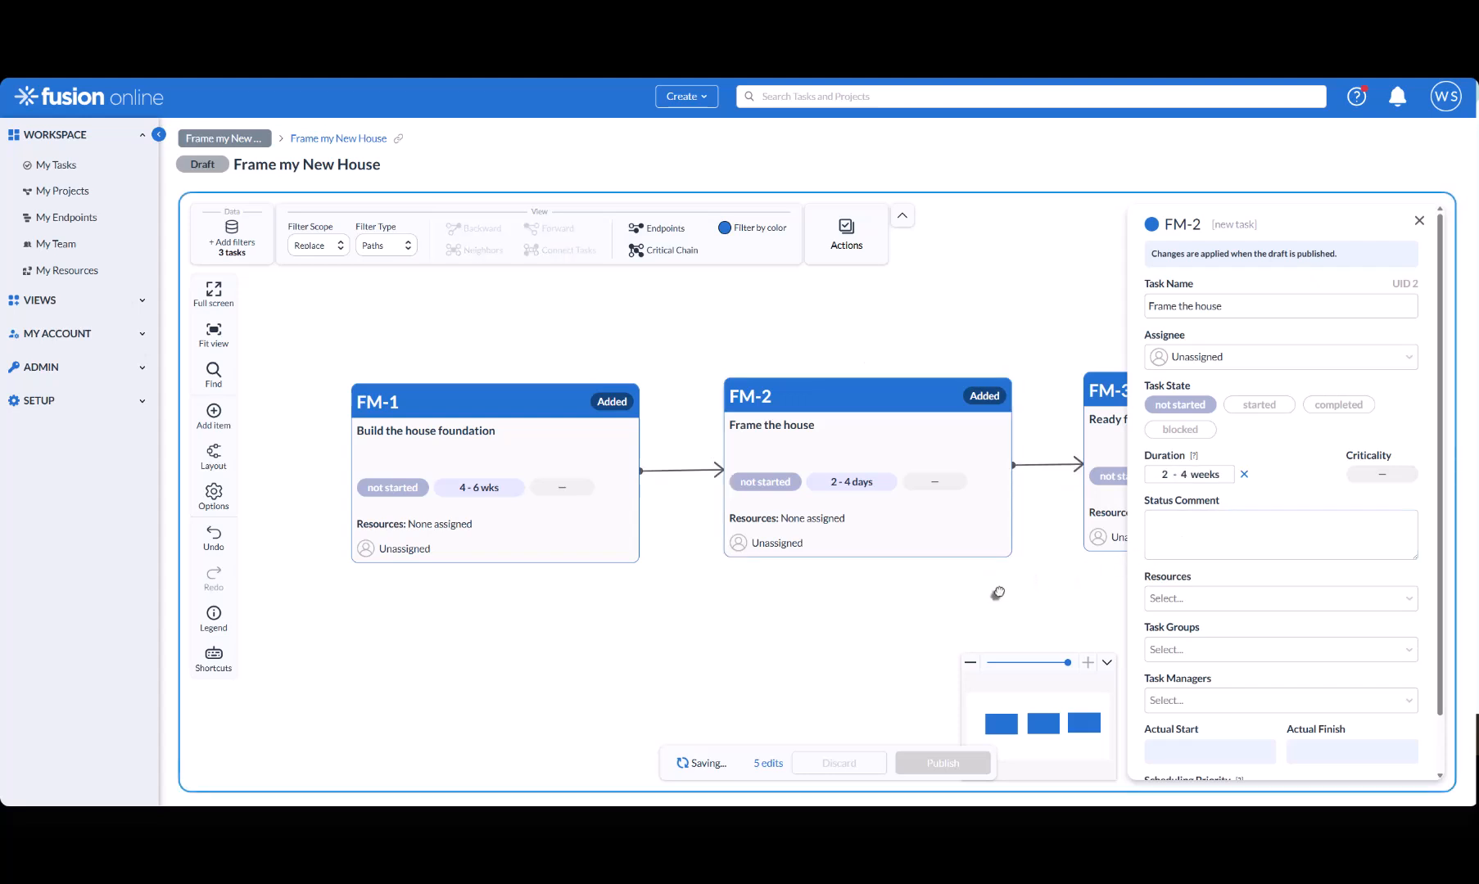
{"action": "left_click", "coordinate": [1419, 226]}
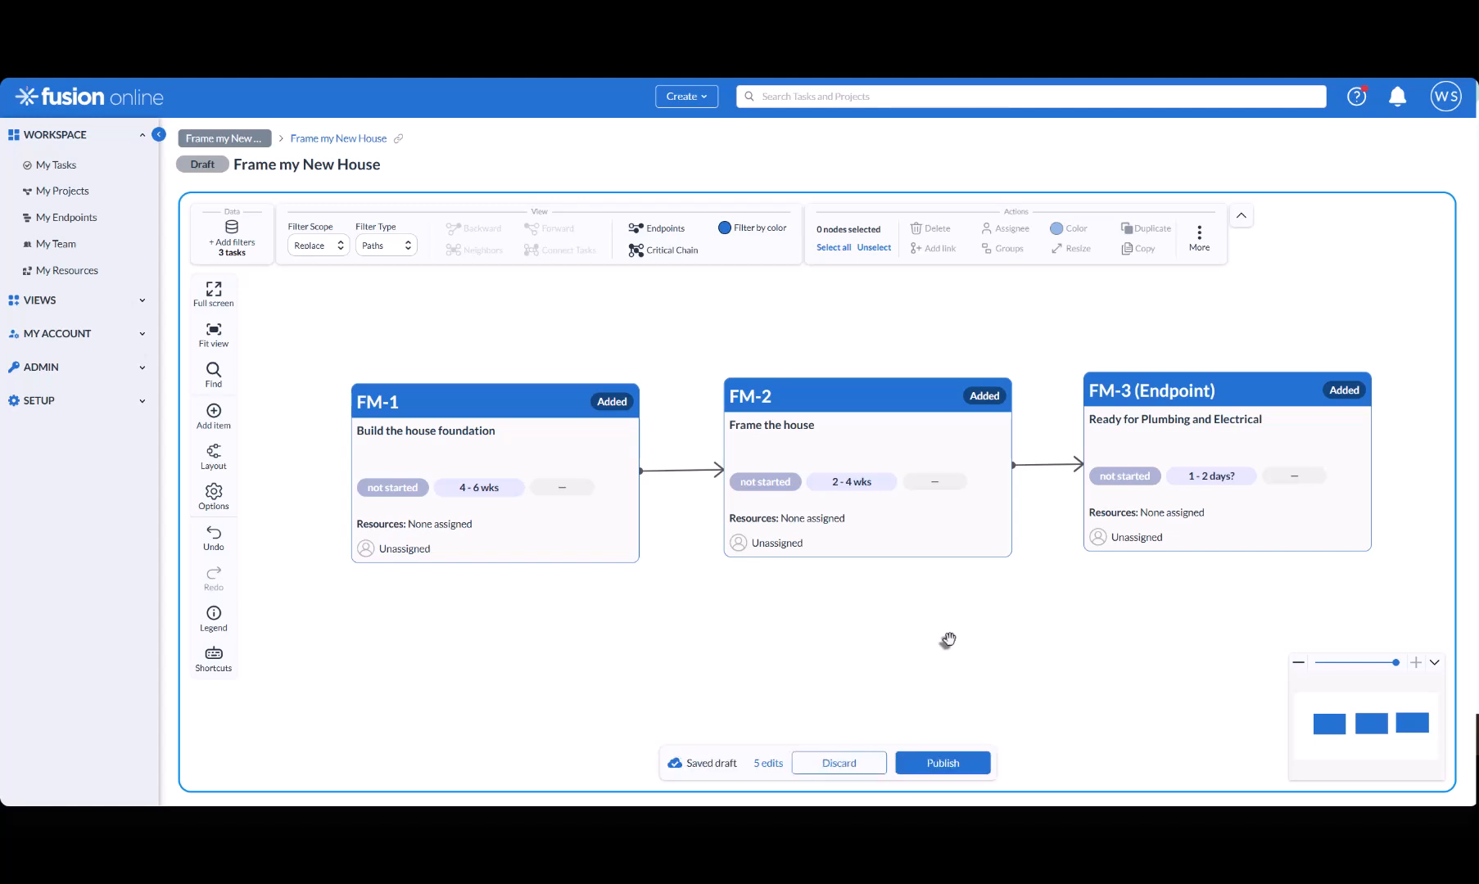
- Publish the draft of the "Frame my New House" network diagram, applying all its changes
{"action": "left_click", "coordinate": [948, 765]}
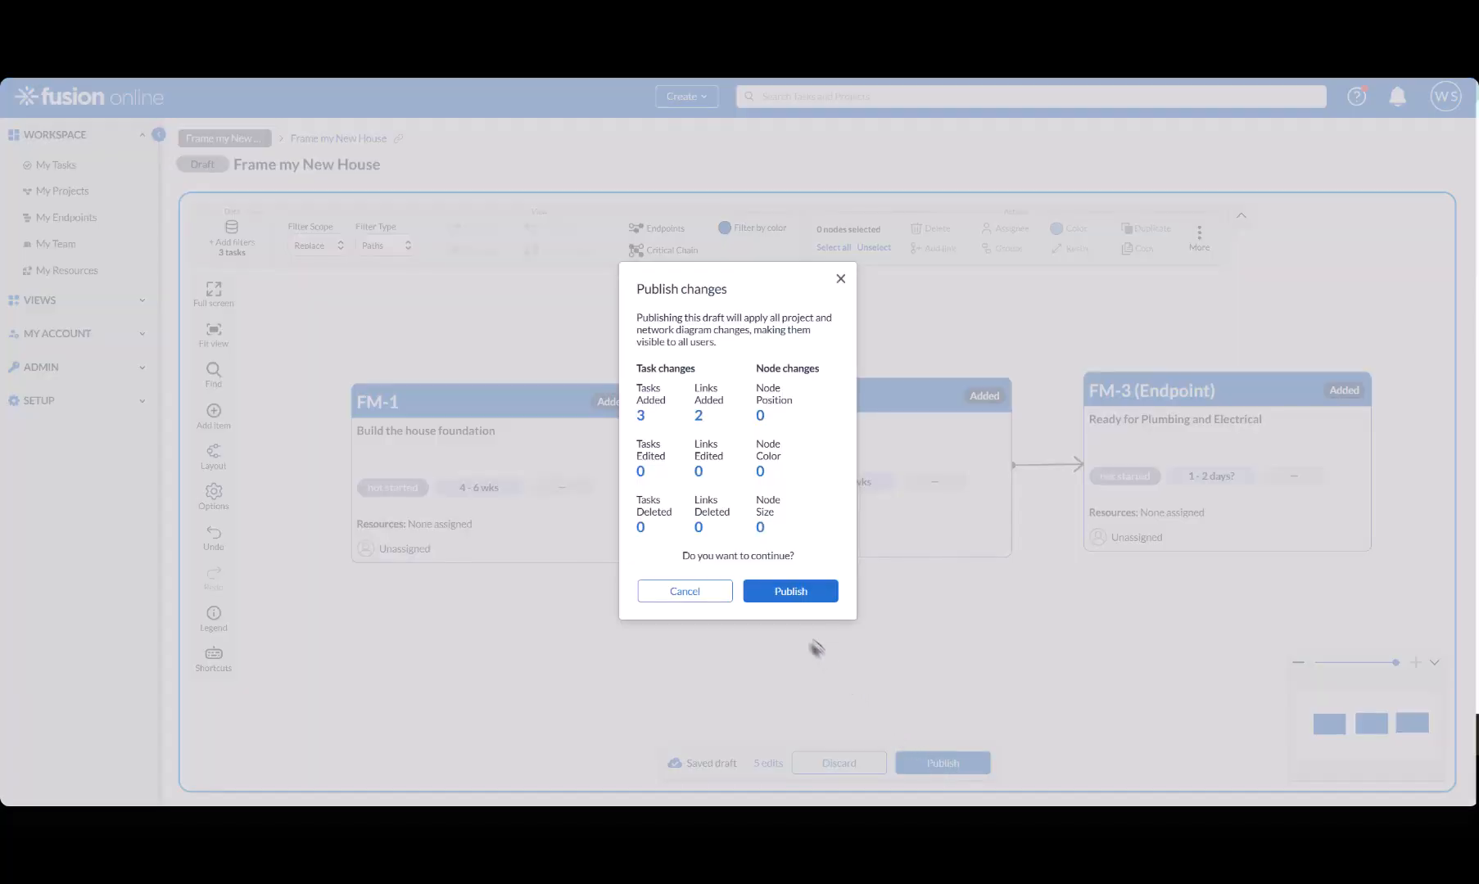
{"action": "left_click", "coordinate": [797, 599]}
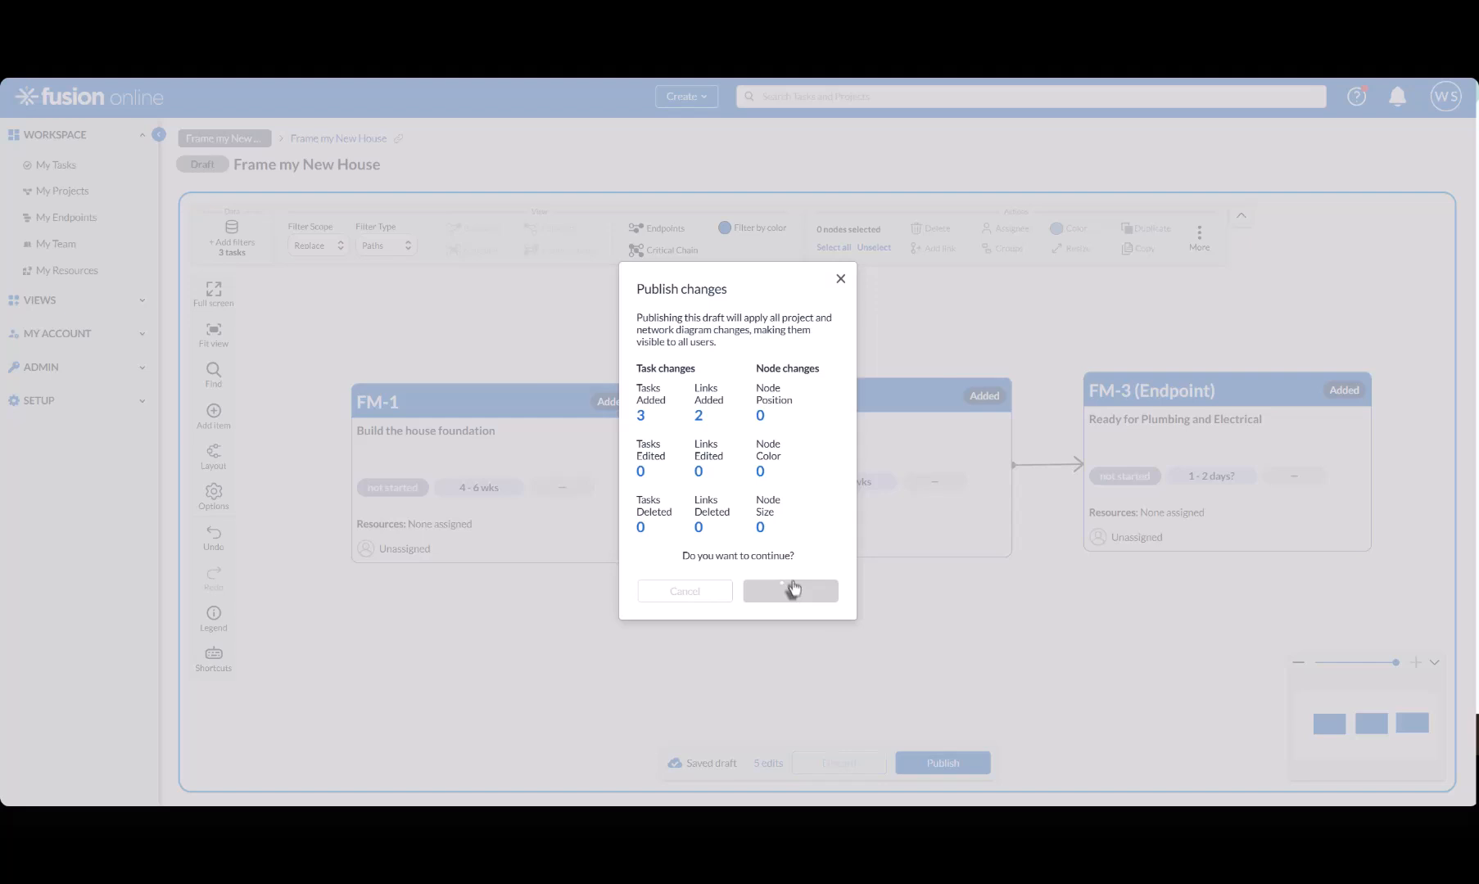